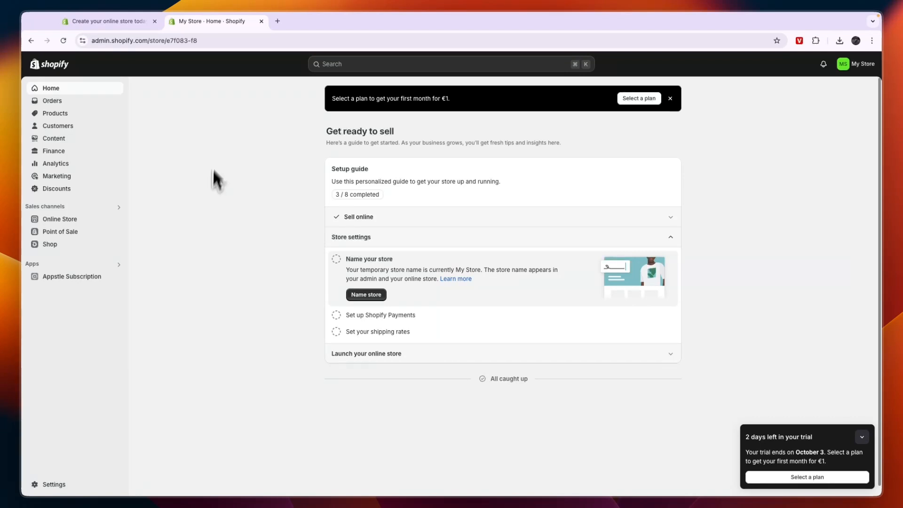
- Check the €1 offer on the Shopify free-trial page, then return to the store admin home
{"action": "left_click", "coordinate": [137, 22]}
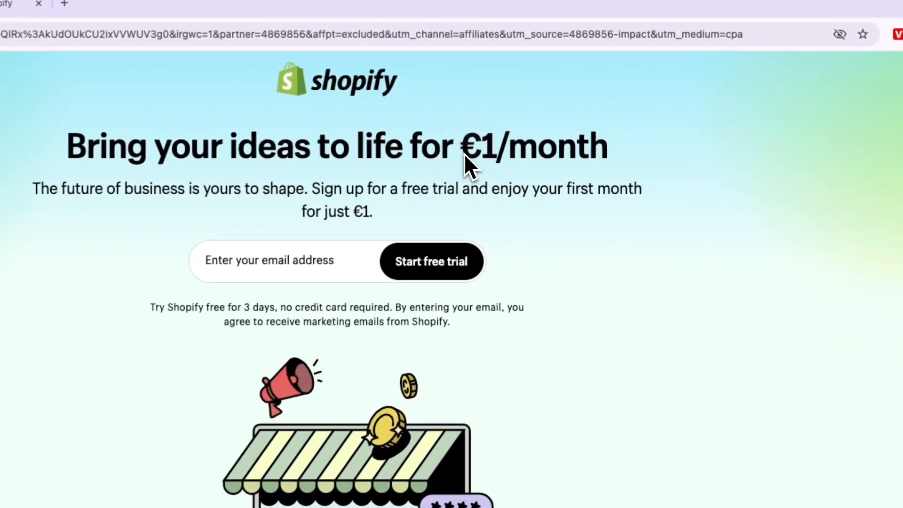
{"action": "left_click_drag", "start_coordinate": [527, 114], "coordinate": [548, 120]}
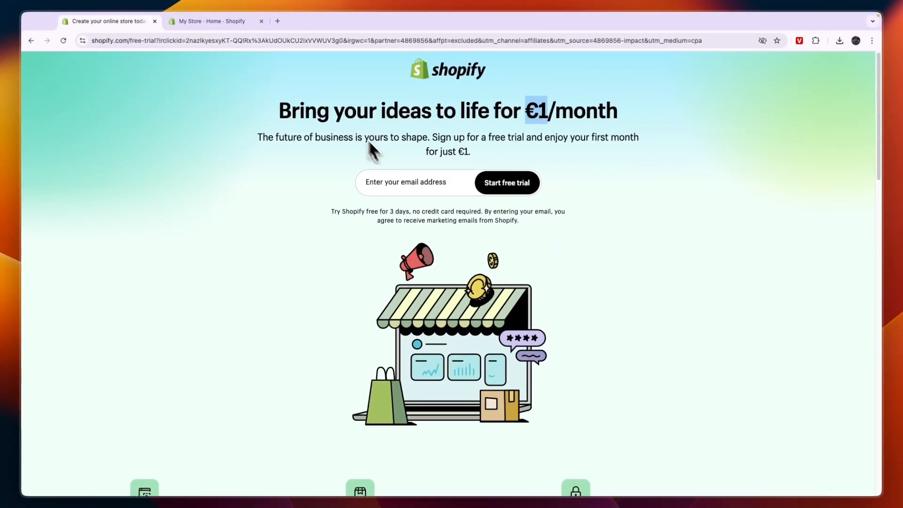
{"action": "left_click", "coordinate": [376, 142]}
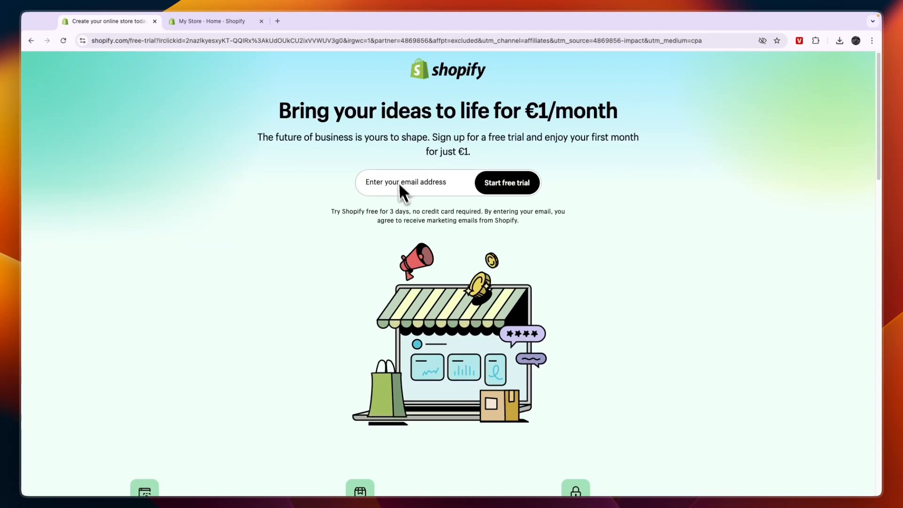
{"action": "left_click", "coordinate": [221, 21]}
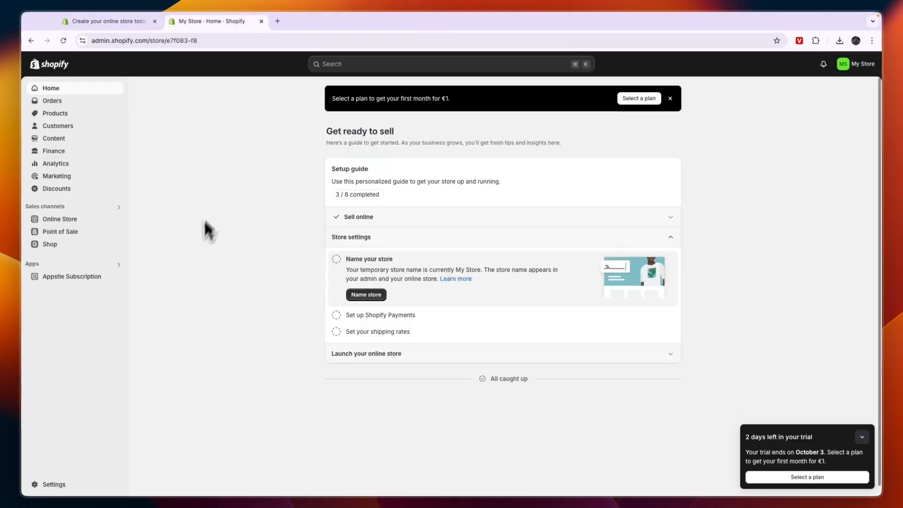
- Go from the admin's recommended apps to the Shopify App Store and search 'digital products'
{"action": "left_click", "coordinate": [113, 266]}
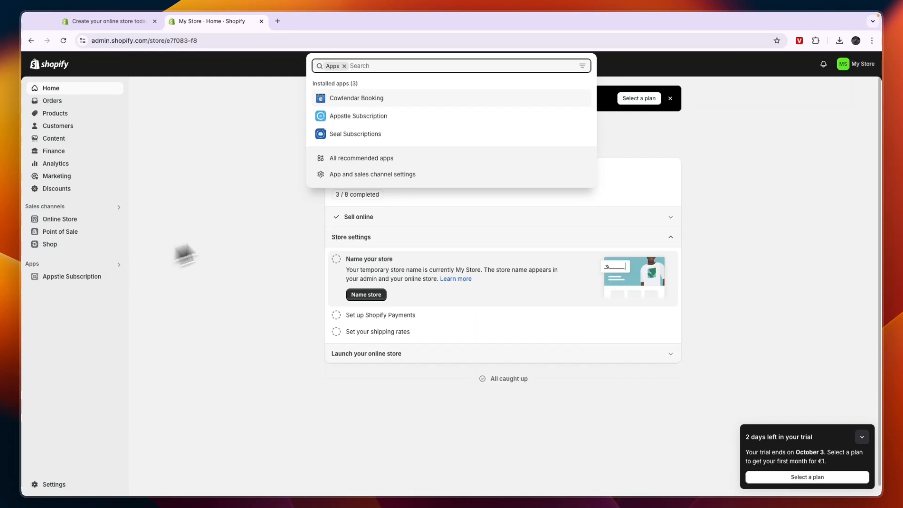
{"action": "left_click", "coordinate": [353, 162]}
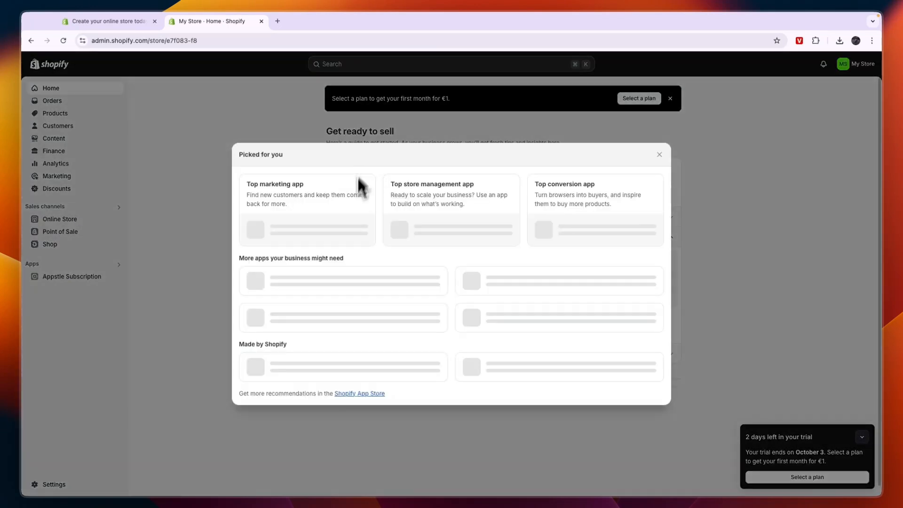
{"action": "left_click", "coordinate": [354, 431]}
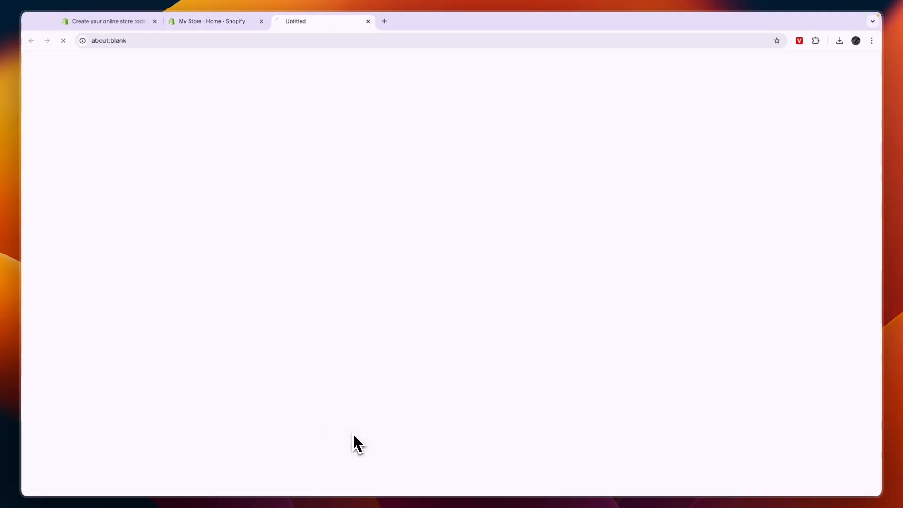
{"action": "left_click", "coordinate": [386, 73]}
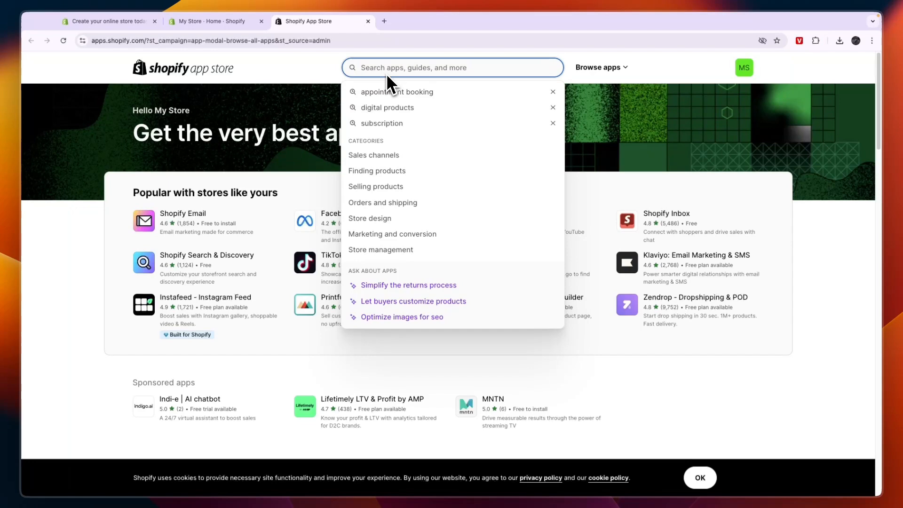
{"action": "type", "text": "digital "}
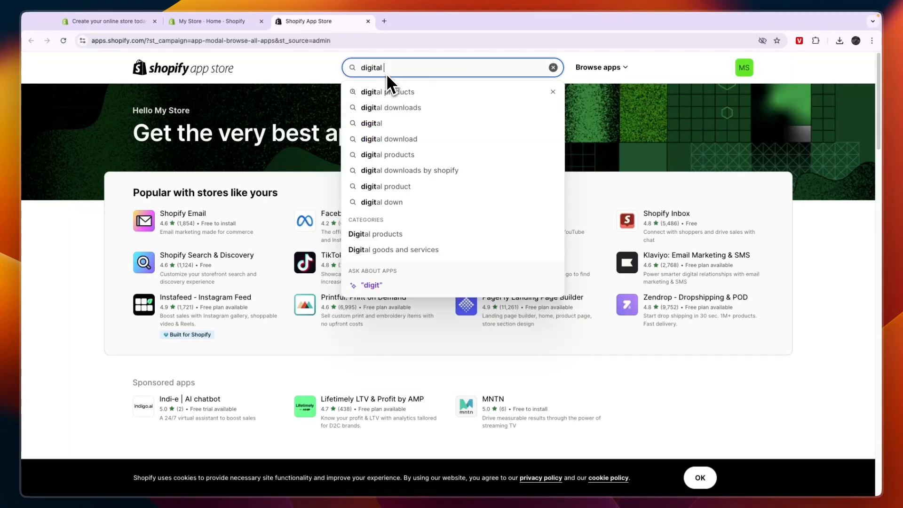
{"action": "type", "text": "products"}
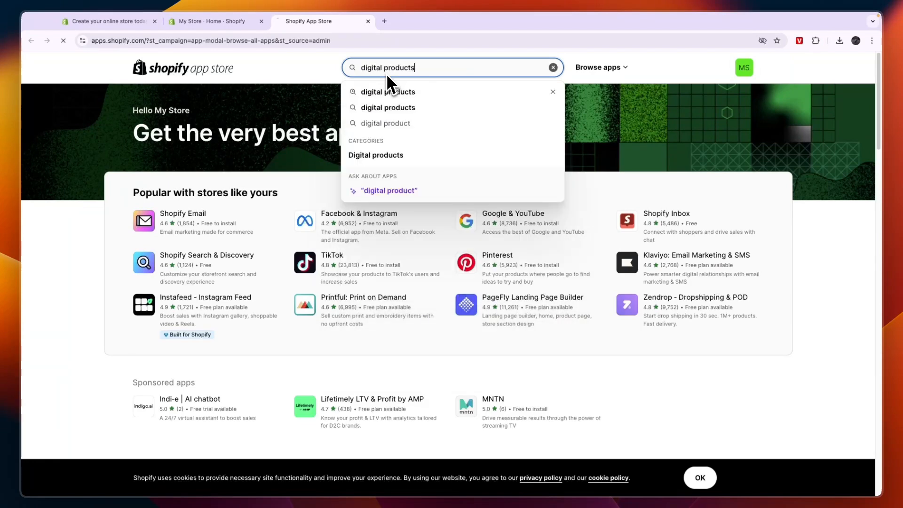
{"action": "key", "text": "Return"}
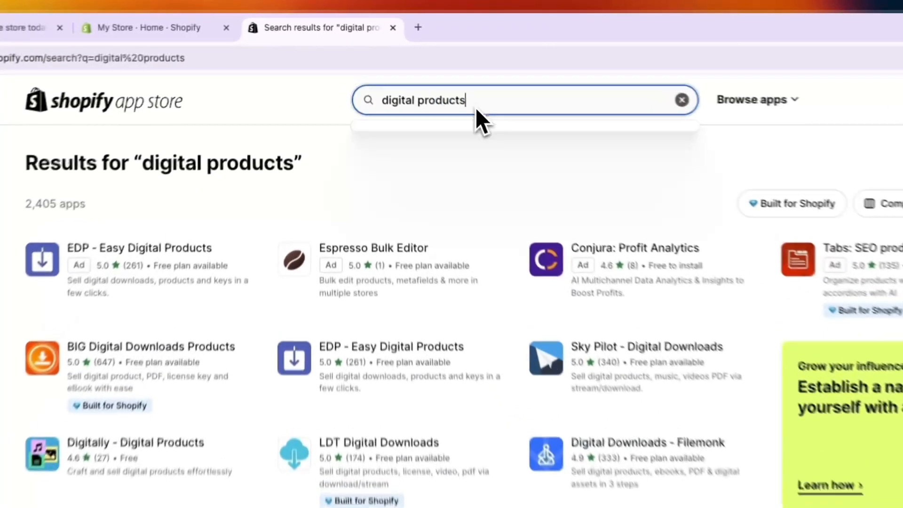
- Search the App Store for 'course' and preview the LDT Online Courses listing's screenshot
{"action": "left_click", "coordinate": [419, 71]}
{"action": "type", "text": "course"}
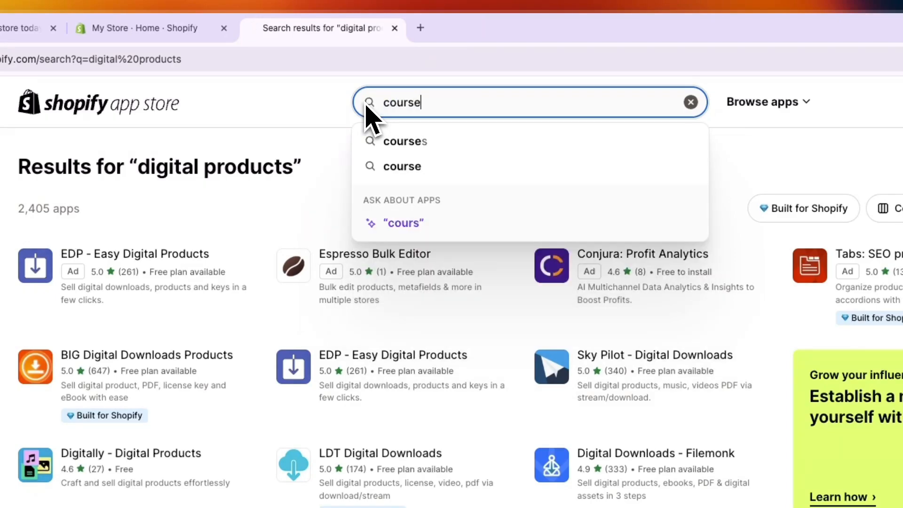
{"action": "key", "text": "Return"}
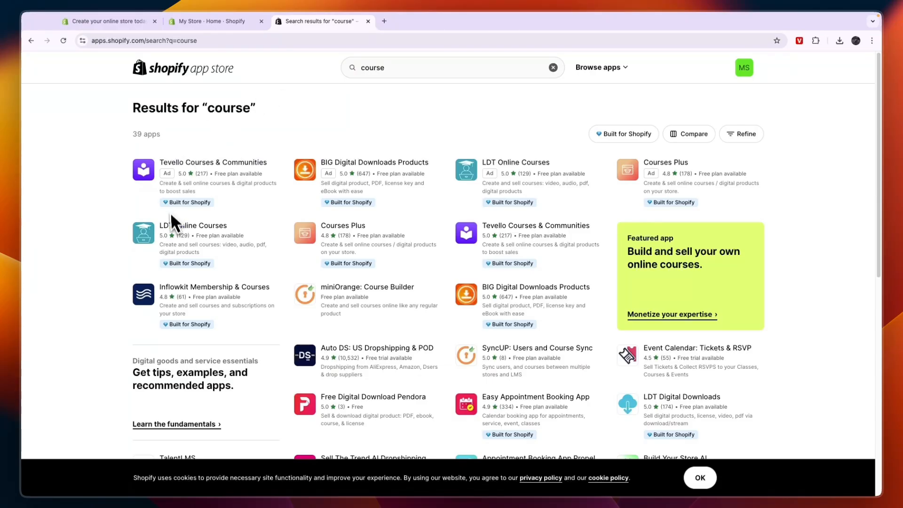
{"action": "left_click", "coordinate": [172, 234]}
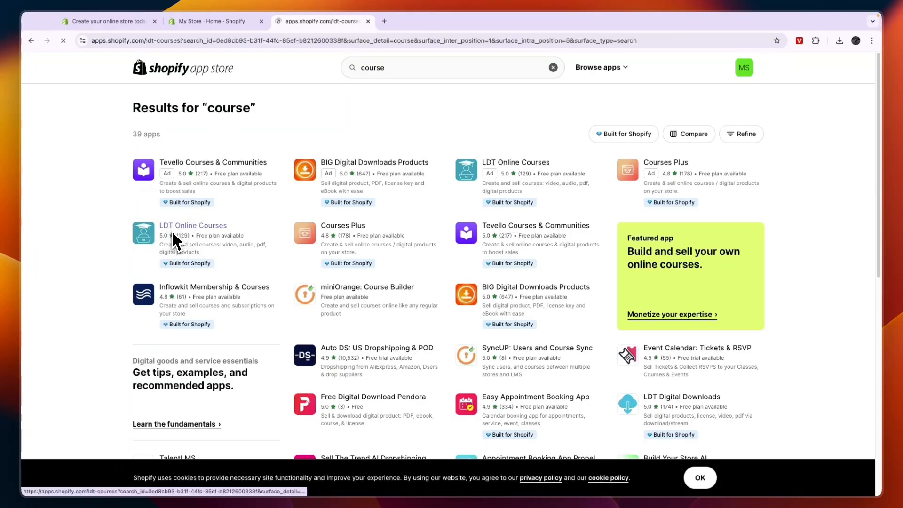
{"action": "left_click", "coordinate": [676, 156]}
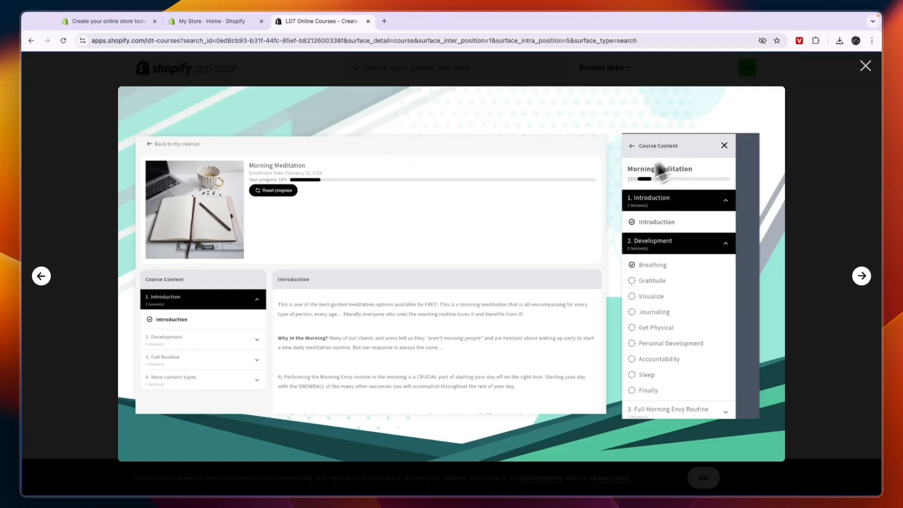
{"action": "left_click", "coordinate": [839, 218]}
{"action": "scroll", "coordinate": [753, 249], "scroll_direction": "down", "scroll_amount": 2}
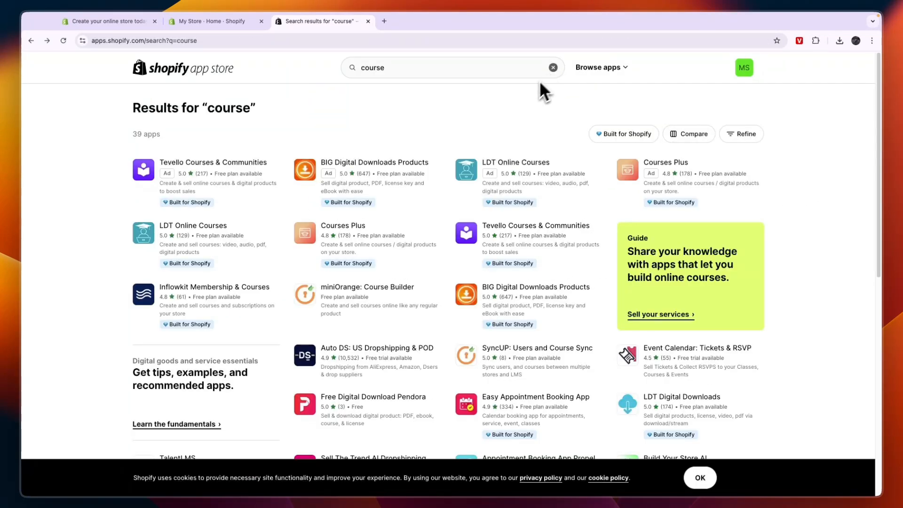
- Search the App Store for 'filemonk'
{"action": "left_click", "coordinate": [490, 67]}
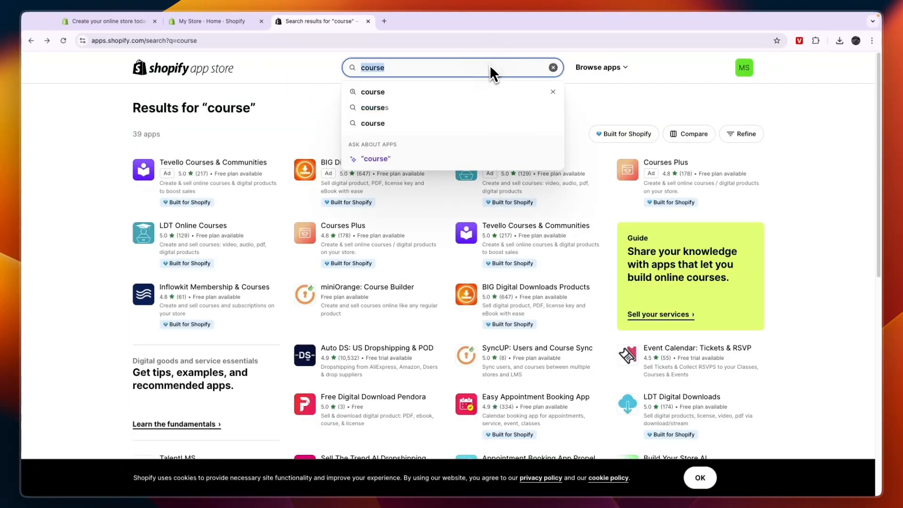
{"action": "type", "text": "filemonk"}
{"action": "key", "text": "Return"}
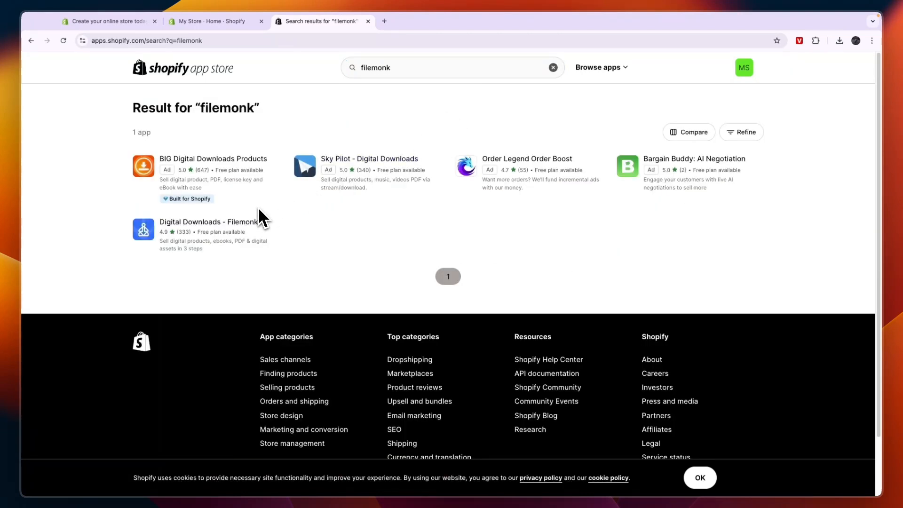
- Open the Digital Downloads - Filemonk listing, review its supported product types, and start installing
{"action": "left_click", "coordinate": [230, 228]}
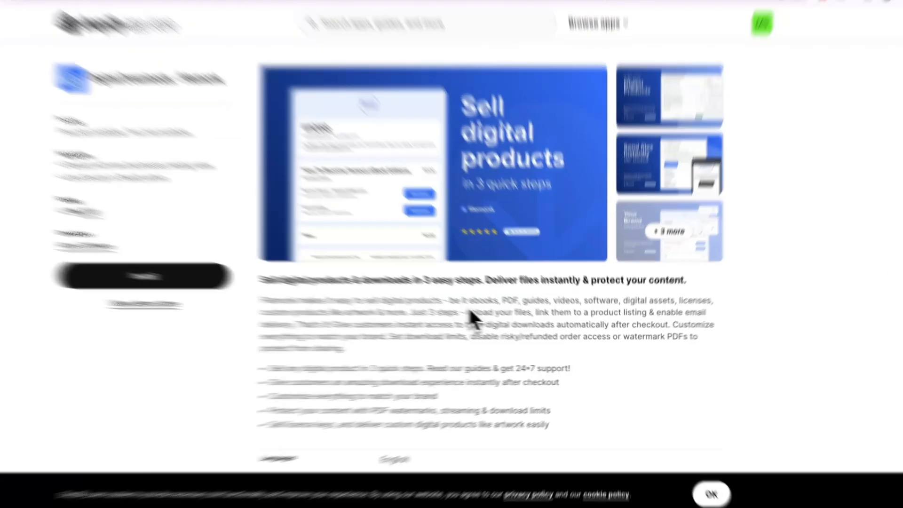
{"action": "left_click_drag", "start_coordinate": [489, 308], "coordinate": [547, 308]}
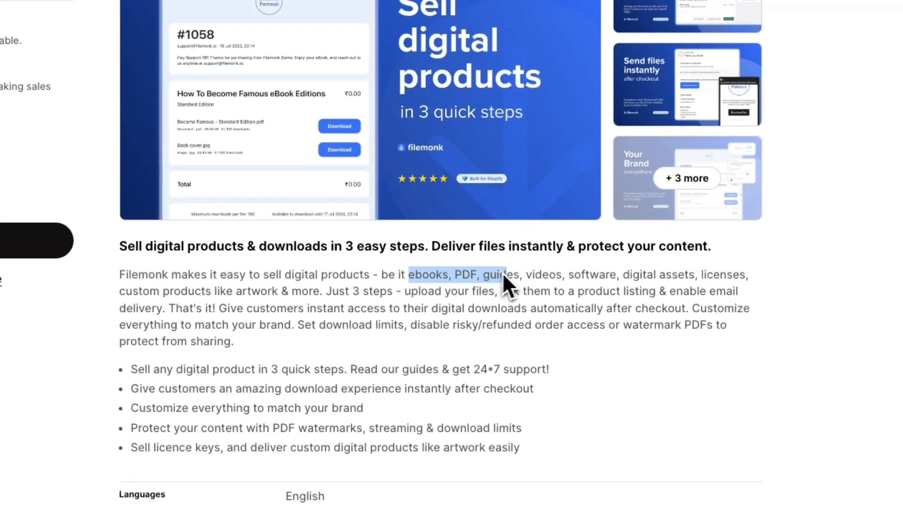
{"action": "left_click_drag", "start_coordinate": [503, 274], "coordinate": [664, 286]}
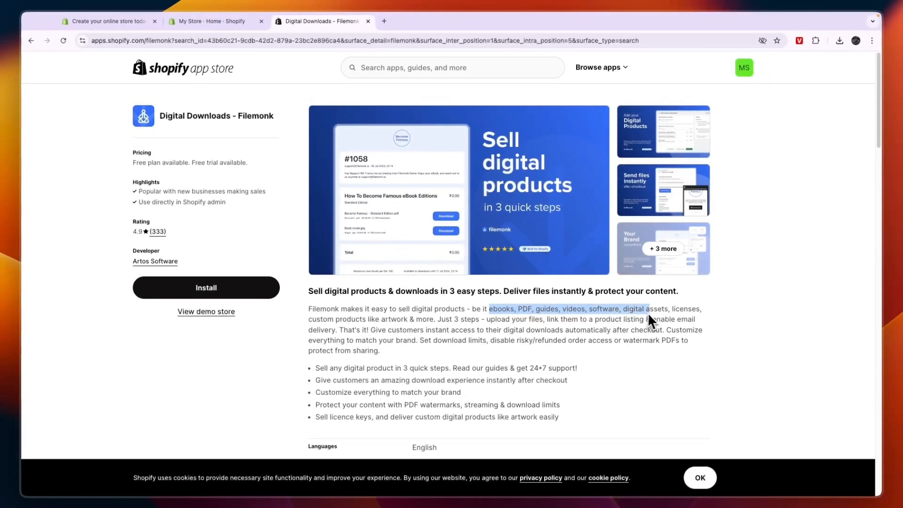
{"action": "left_click_drag", "start_coordinate": [684, 316], "coordinate": [340, 322]}
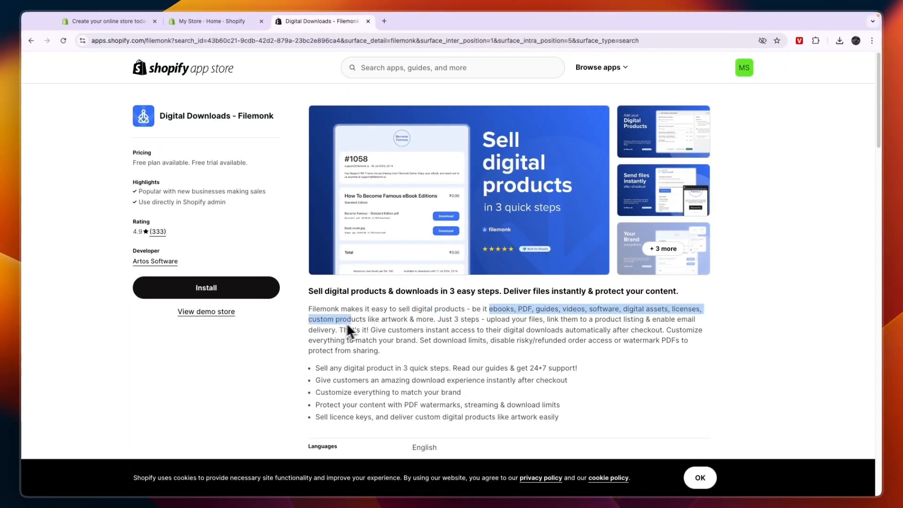
{"action": "left_click_drag", "start_coordinate": [428, 320], "coordinate": [436, 323]}
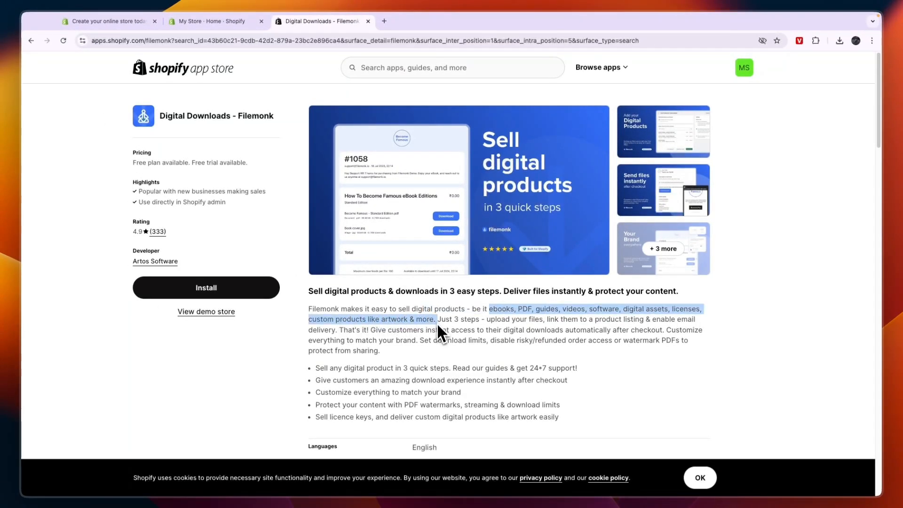
{"action": "left_click", "coordinate": [436, 322]}
{"action": "left_click", "coordinate": [225, 289]}
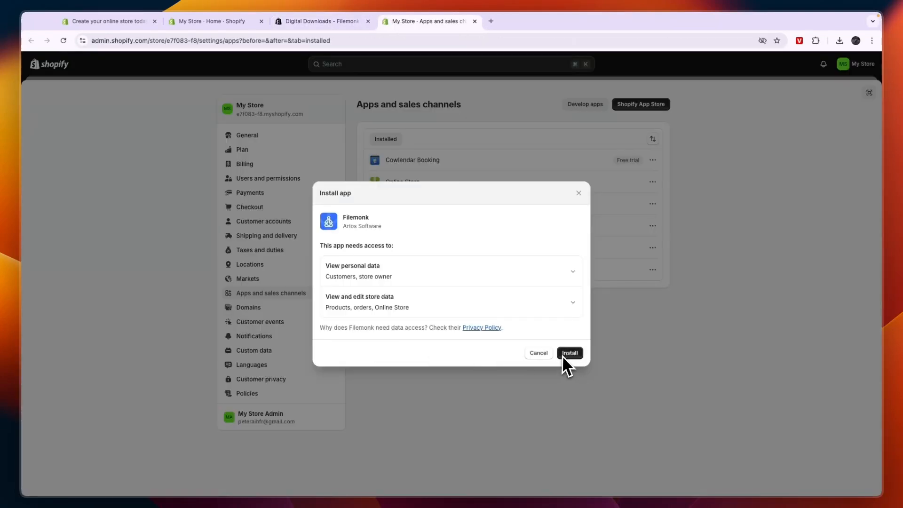
- Approve Filemonk's permissions, answer 'Search on App Store' as the source, keep English, and get started
{"action": "left_click", "coordinate": [575, 349]}
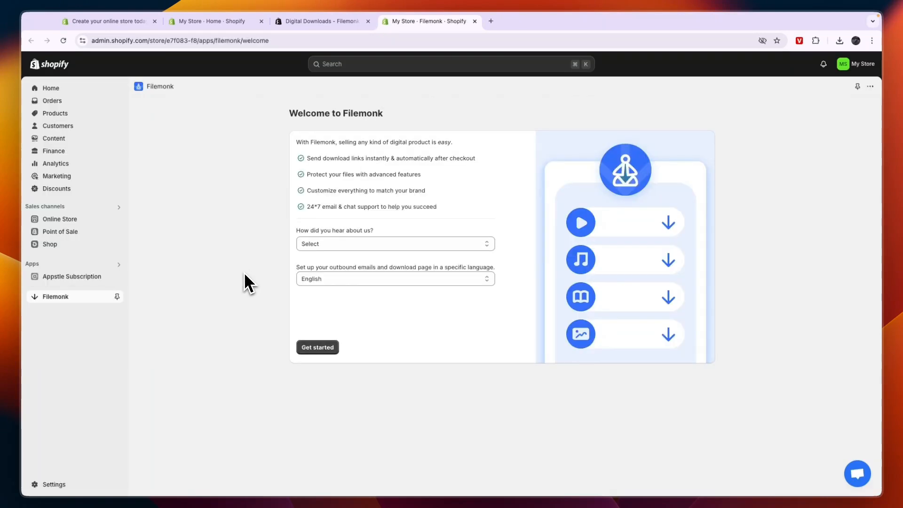
{"action": "left_click", "coordinate": [327, 249]}
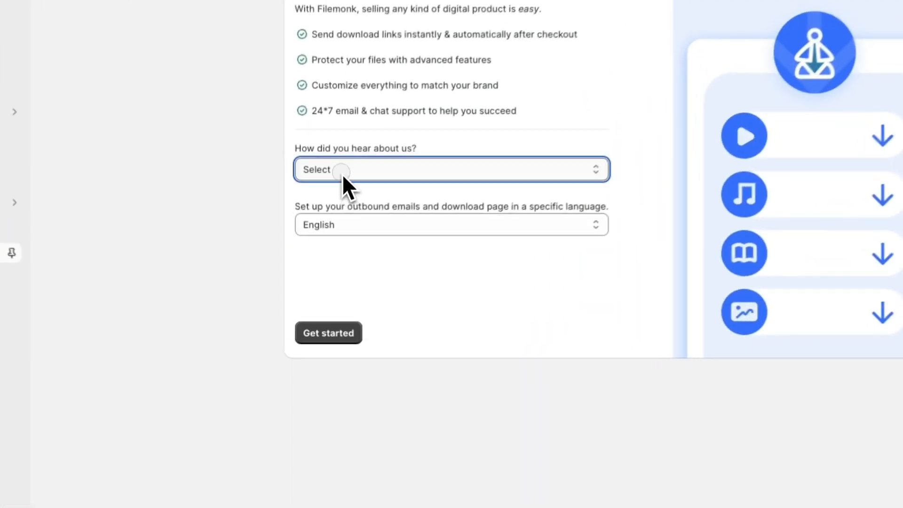
{"action": "left_click", "coordinate": [346, 184]}
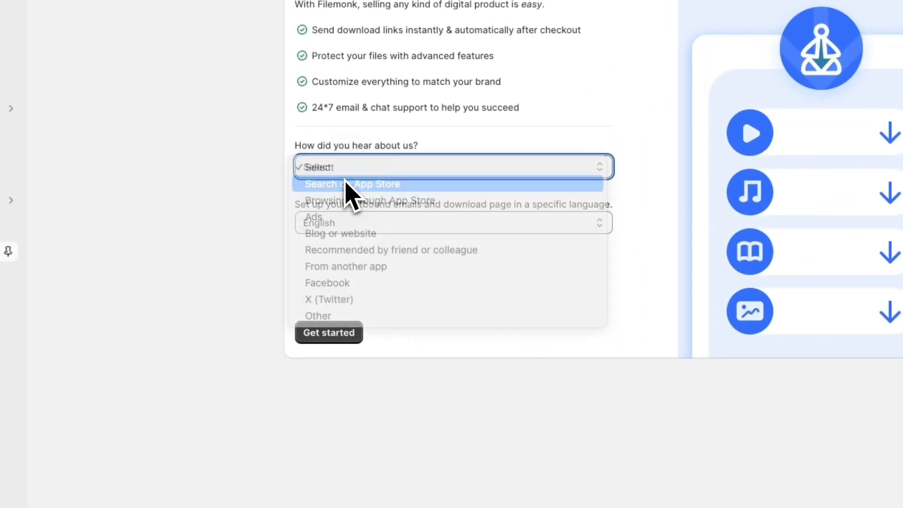
{"action": "left_click_drag", "start_coordinate": [297, 204], "coordinate": [616, 209]}
{"action": "left_click", "coordinate": [562, 228]}
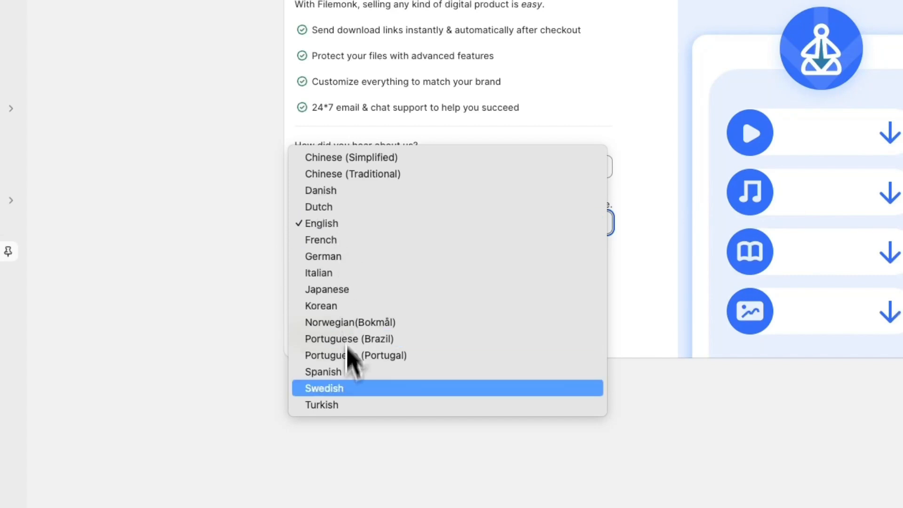
{"action": "left_click", "coordinate": [221, 227]}
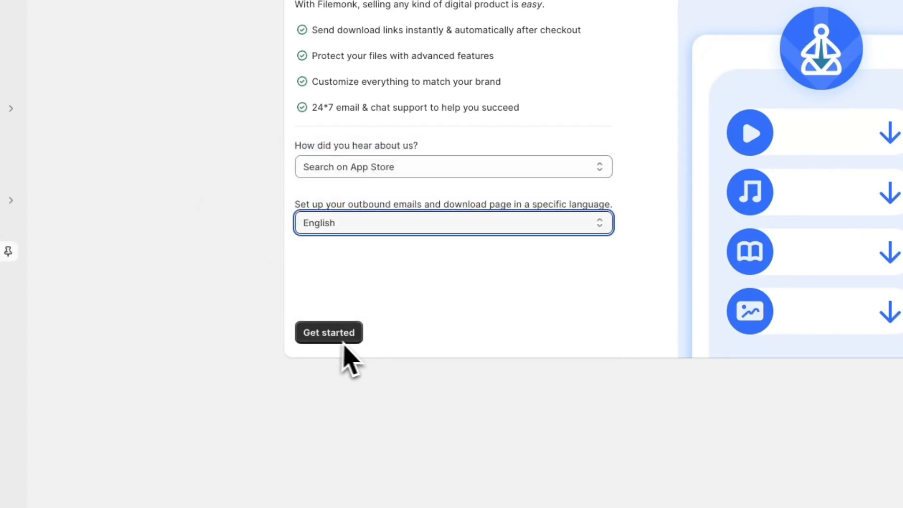
{"action": "left_click", "coordinate": [328, 343]}
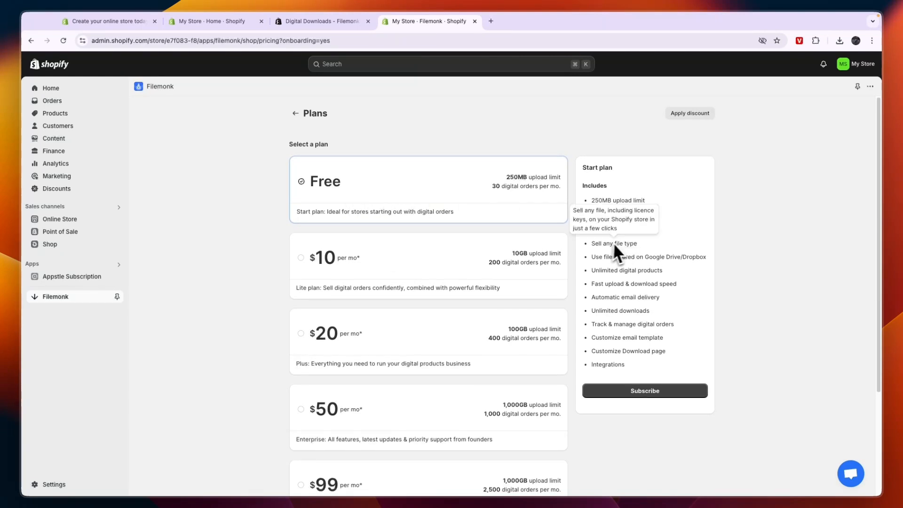
- Compare the $10 Lite and $20 Plus plans, then subscribe to Filemonk's Free plan
{"action": "left_click_drag", "start_coordinate": [593, 245], "coordinate": [676, 385]}
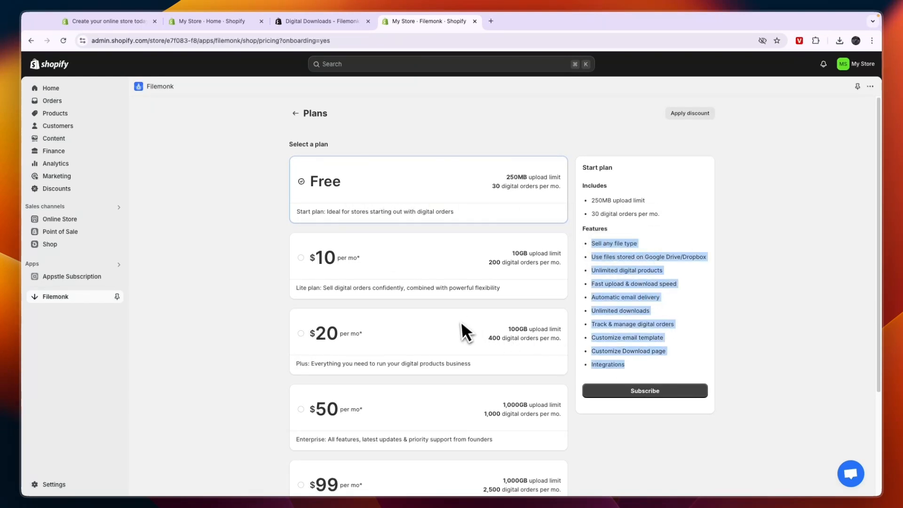
{"action": "left_click", "coordinate": [409, 273]}
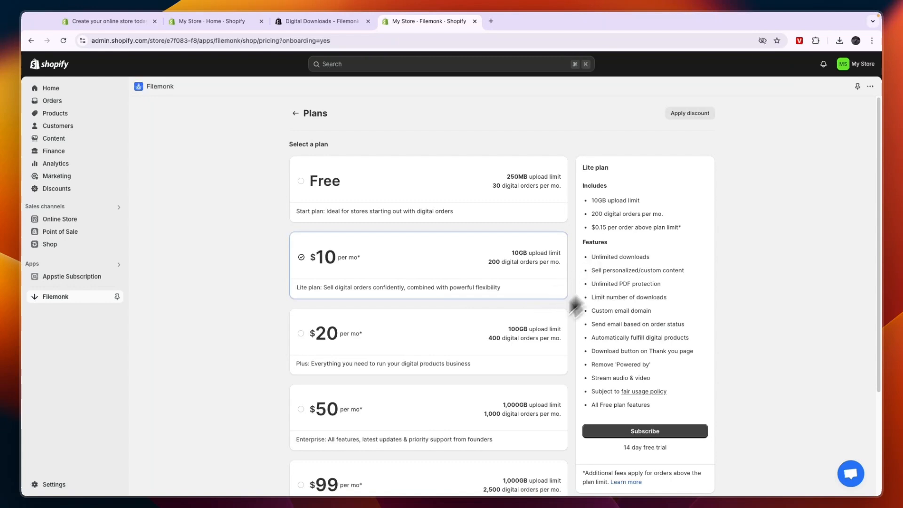
{"action": "left_click", "coordinate": [489, 357]}
{"action": "scroll", "coordinate": [494, 353], "scroll_direction": "down", "scroll_amount": 1}
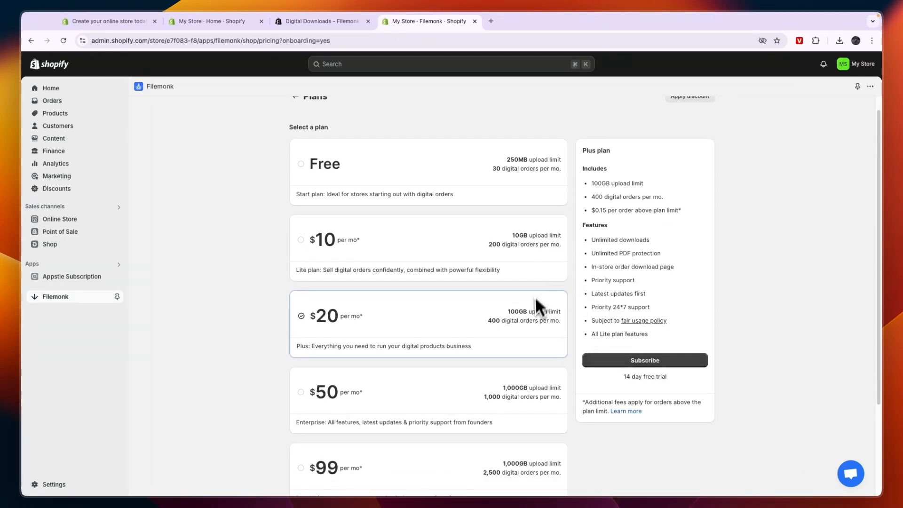
{"action": "mouse_move", "coordinate": [605, 270]}
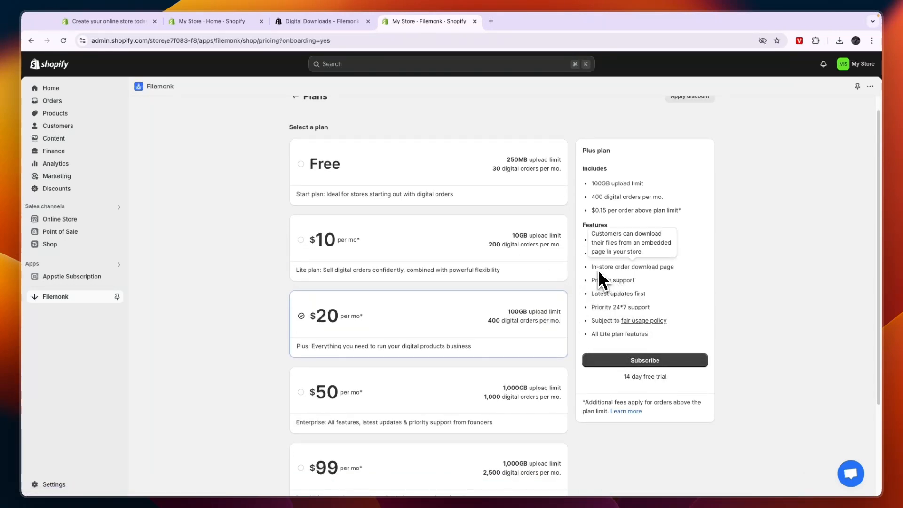
{"action": "left_click_drag", "start_coordinate": [592, 267], "coordinate": [674, 269]}
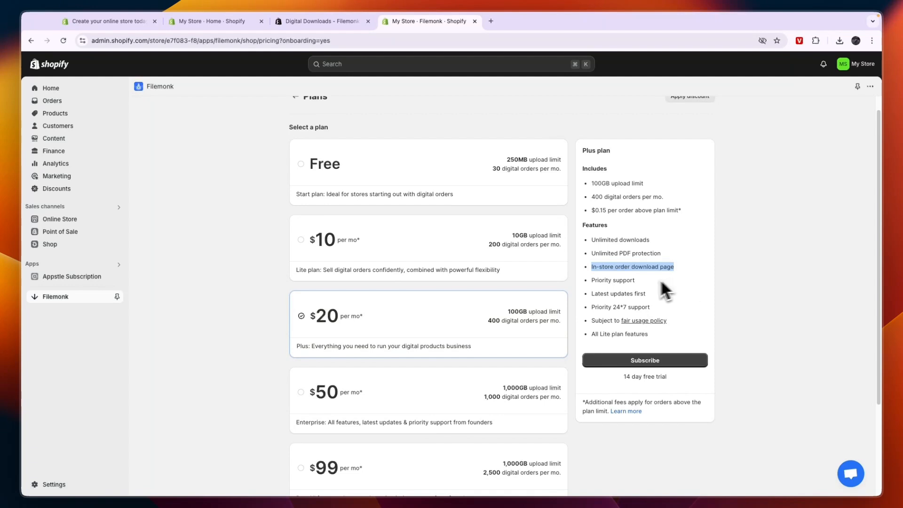
{"action": "left_click", "coordinate": [374, 200]}
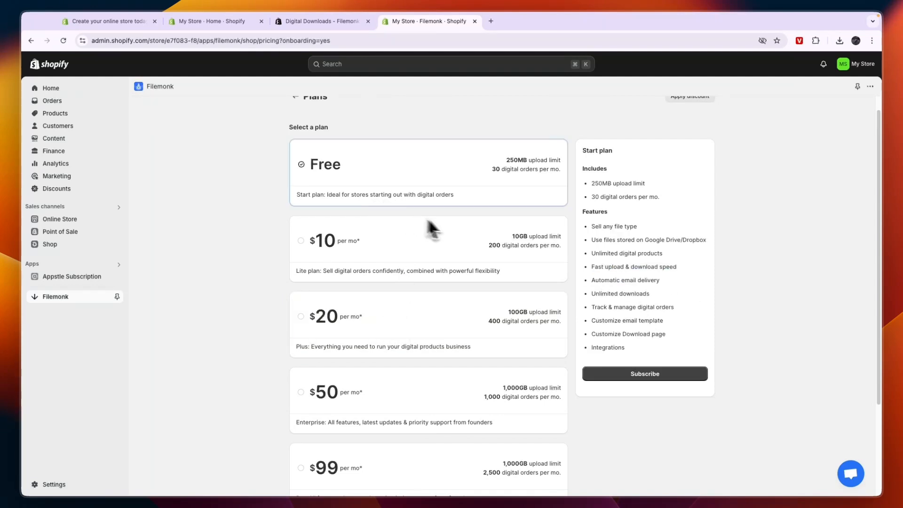
{"action": "left_click", "coordinate": [662, 373]}
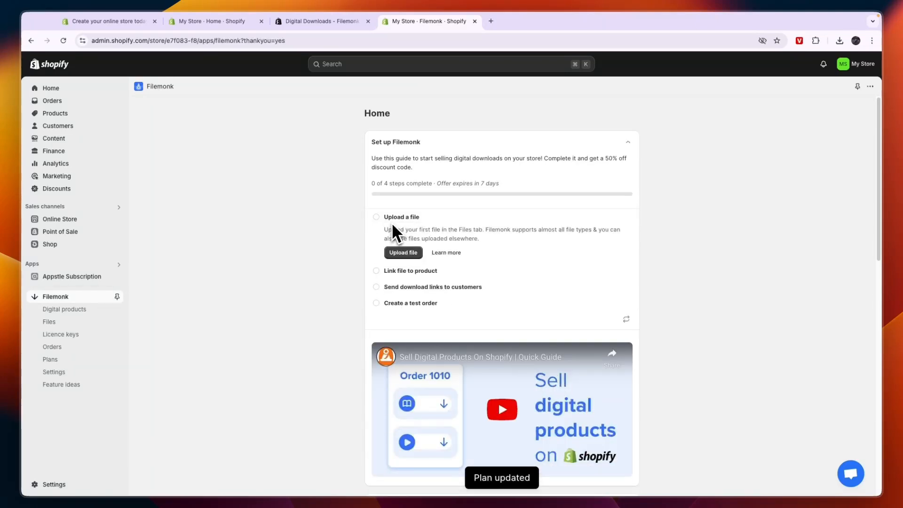
- Upload the 59.1 MB video 79.mp4 from Downloads into Filemonk's Files
{"action": "left_click", "coordinate": [398, 255]}
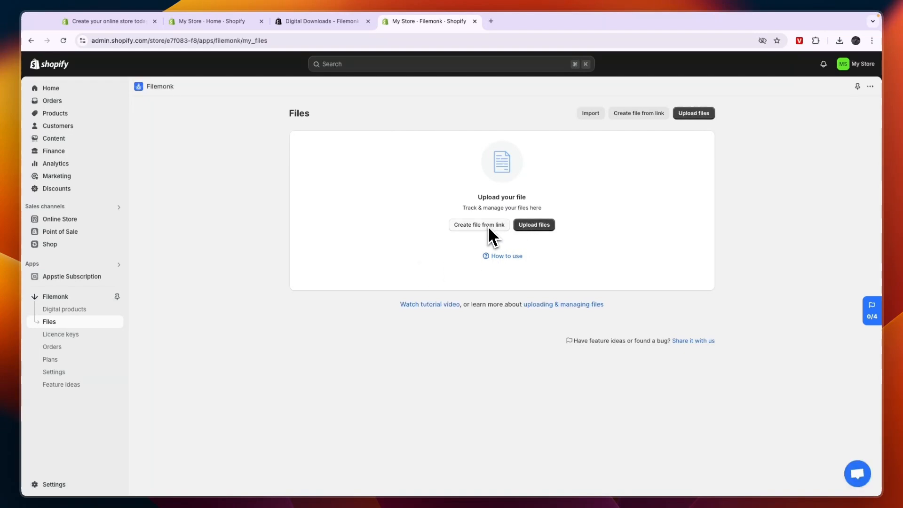
{"action": "left_click", "coordinate": [522, 226]}
{"action": "scroll", "coordinate": [382, 295], "scroll_direction": "down", "scroll_amount": 10}
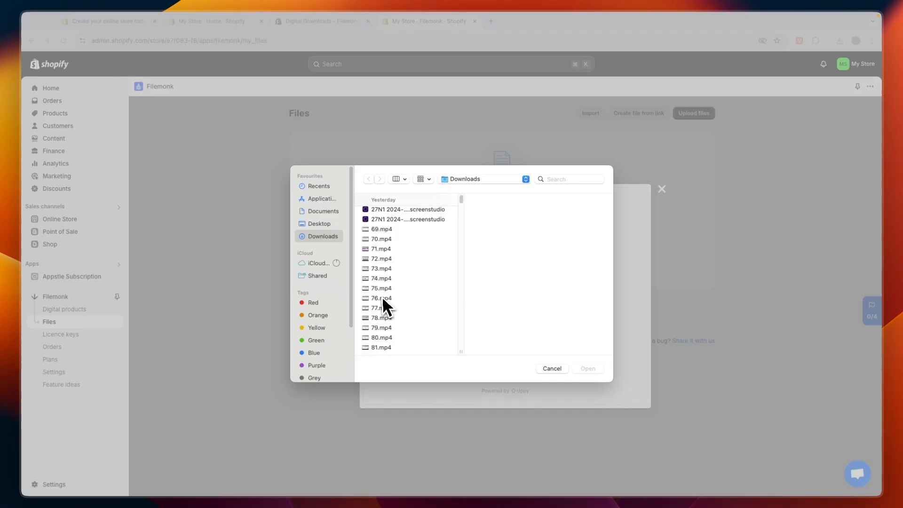
{"action": "left_click", "coordinate": [385, 287]}
{"action": "key", "text": "Return"}
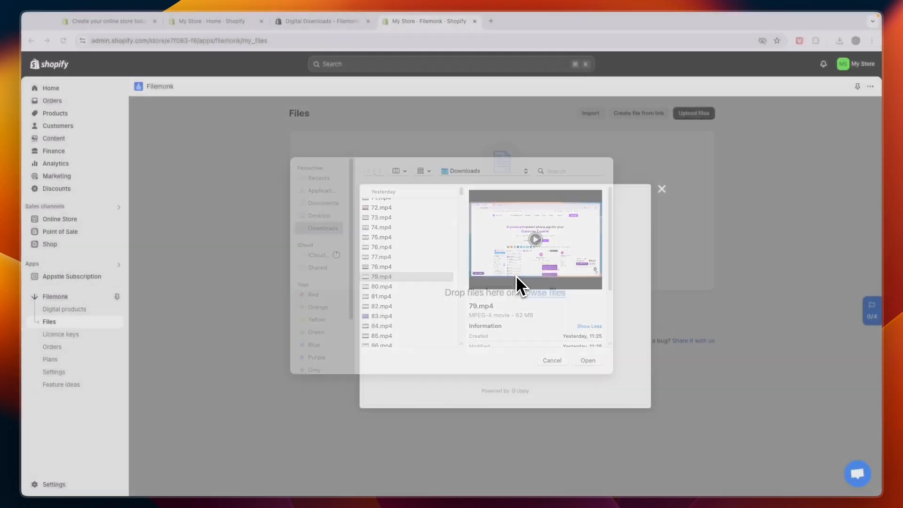
{"action": "left_click", "coordinate": [388, 396]}
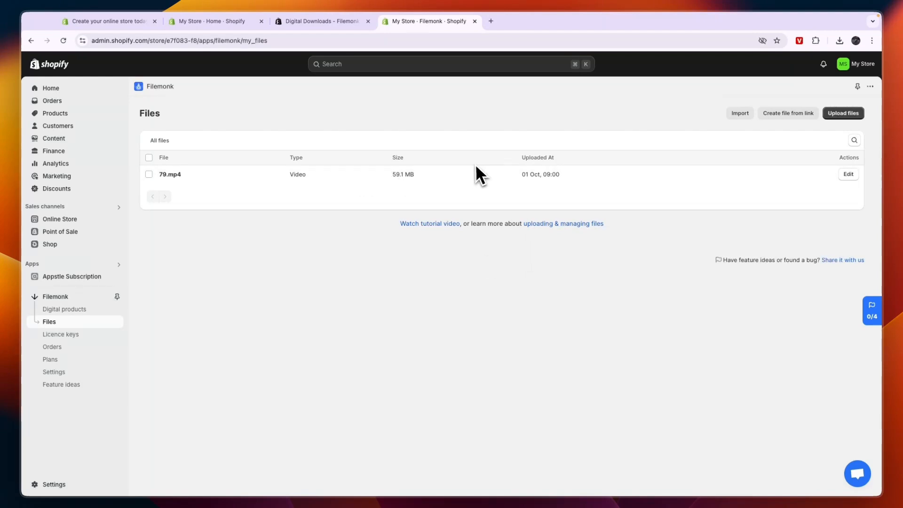
- From the setup guide, add a Filemonk digital product for 'subscription box' covering all its variants
{"action": "left_click", "coordinate": [875, 316]}
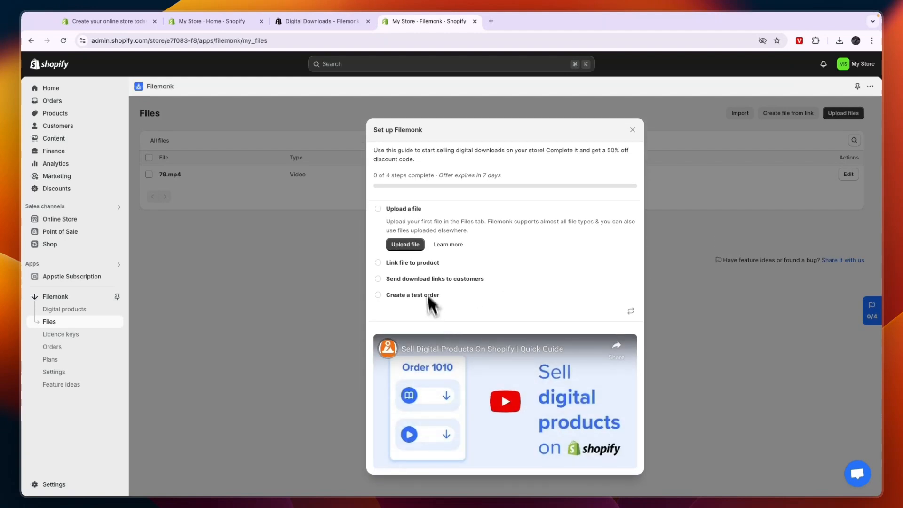
{"action": "left_click", "coordinate": [407, 262]}
{"action": "left_click", "coordinate": [406, 259]}
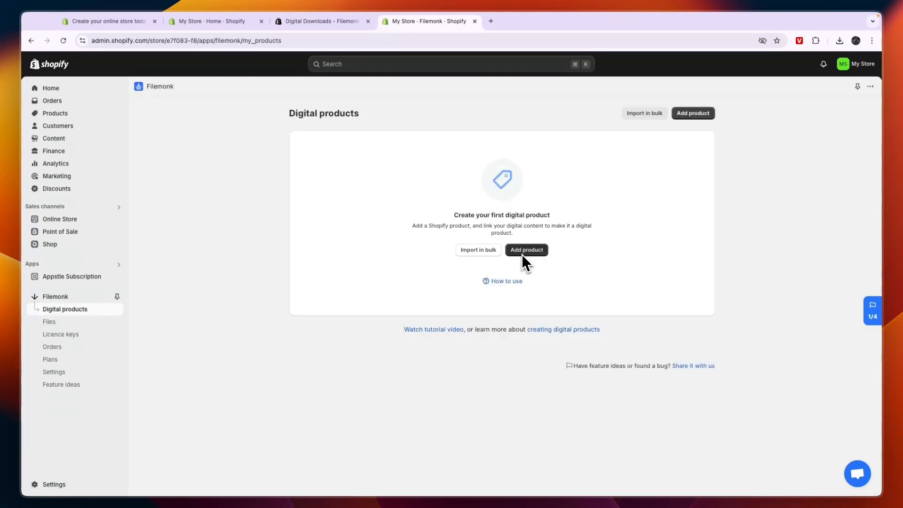
{"action": "left_click", "coordinate": [523, 254]}
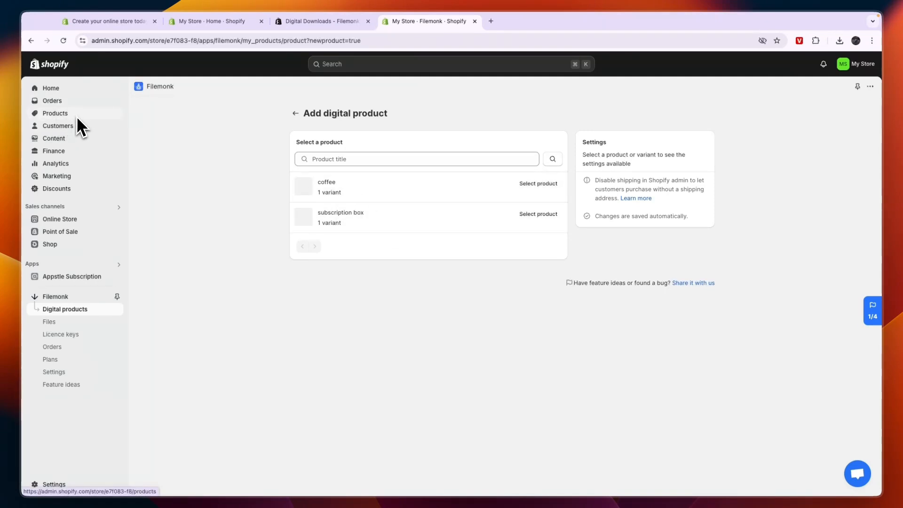
{"action": "left_click", "coordinate": [372, 219]}
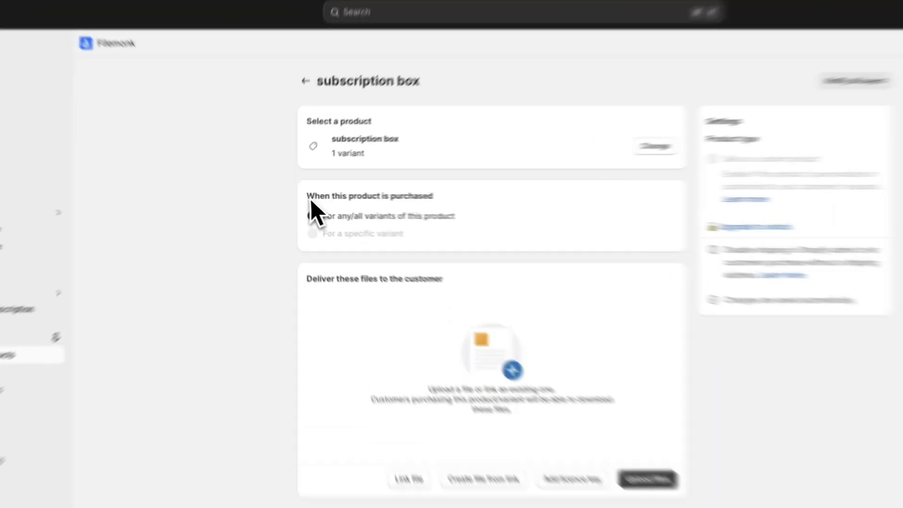
{"action": "left_click_drag", "start_coordinate": [297, 195], "coordinate": [433, 204]}
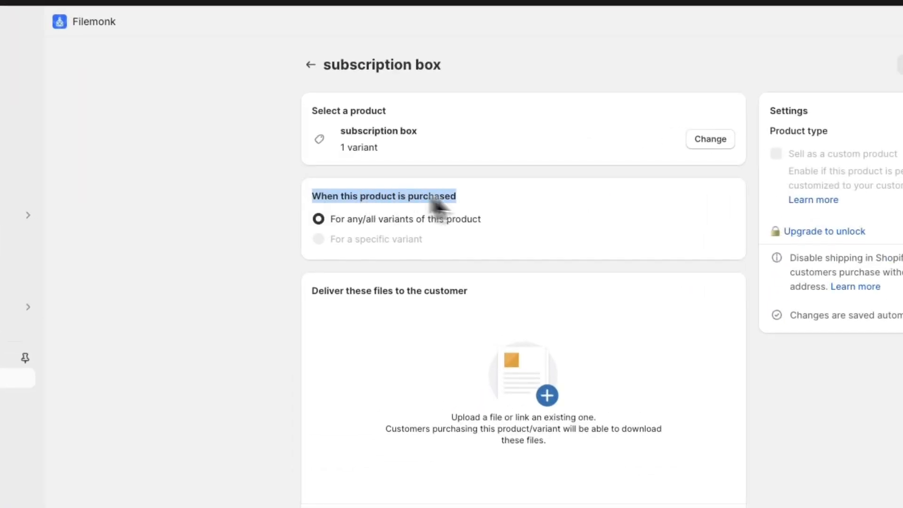
{"action": "left_click_drag", "start_coordinate": [330, 219], "coordinate": [368, 221]}
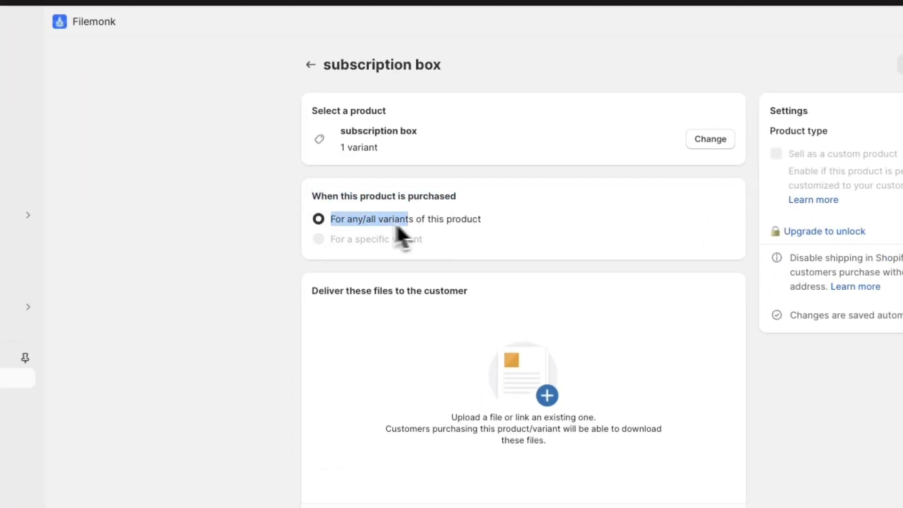
{"action": "left_click", "coordinate": [477, 231]}
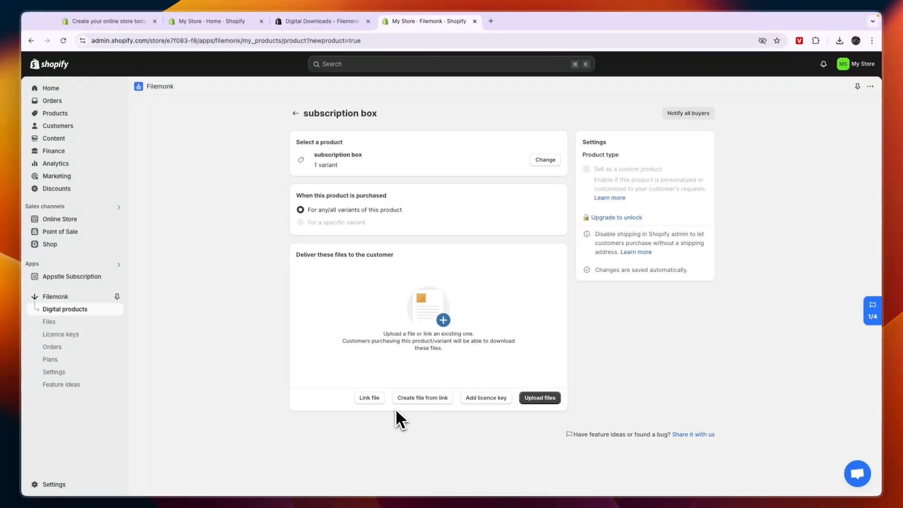
- Link the video 79.mp4 to the subscription box product
{"action": "left_click", "coordinate": [376, 402]}
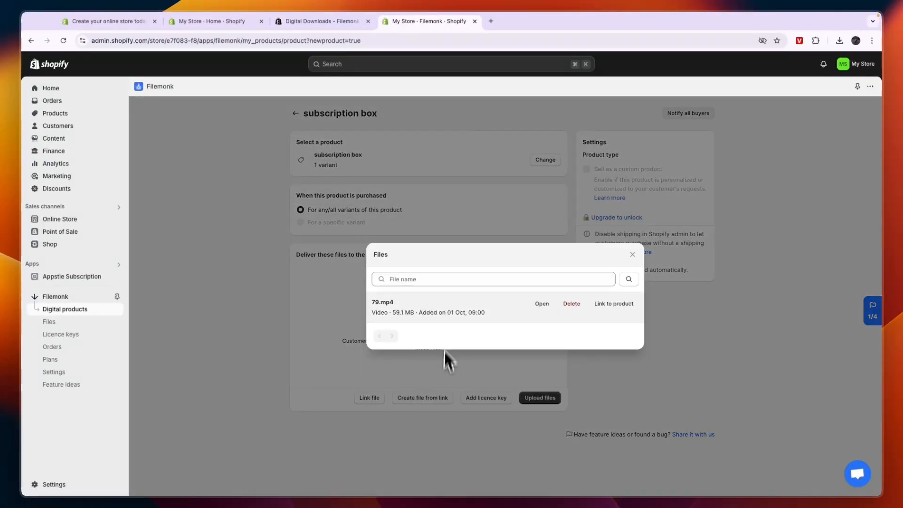
{"action": "left_click", "coordinate": [612, 304]}
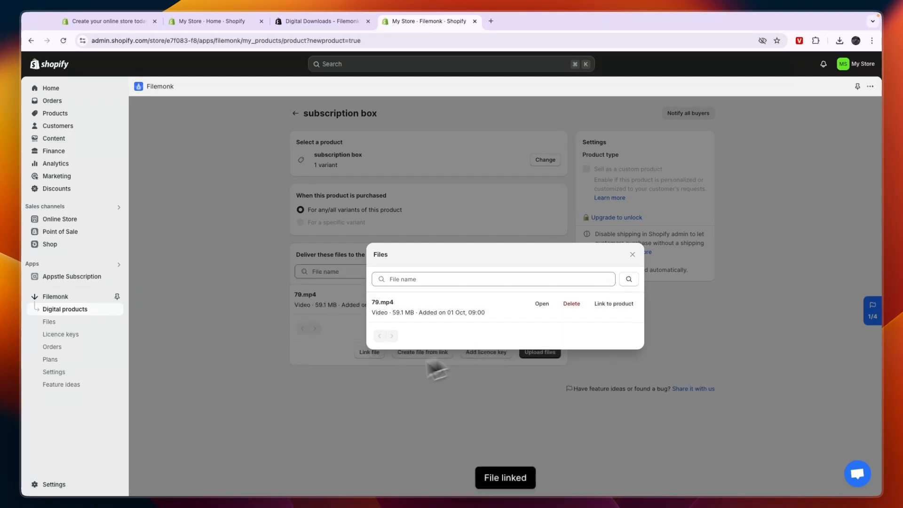
{"action": "left_click", "coordinate": [632, 256]}
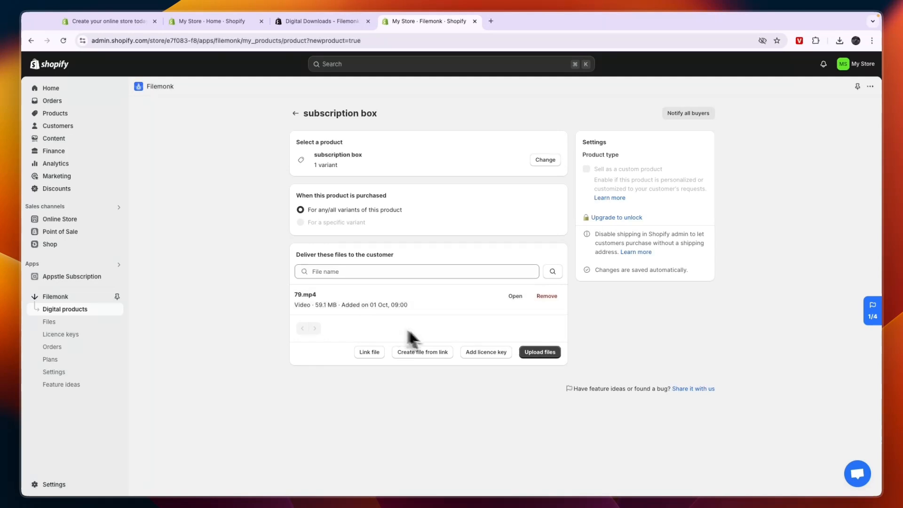
- Reopen the 1/4 setup guide and read the Send download links to customers step
{"action": "left_click", "coordinate": [872, 312]}
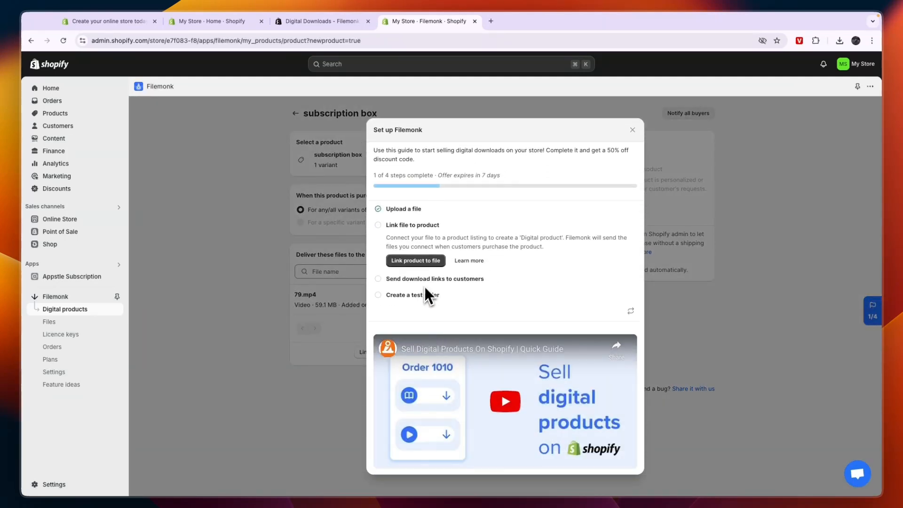
{"action": "left_click", "coordinate": [426, 279]}
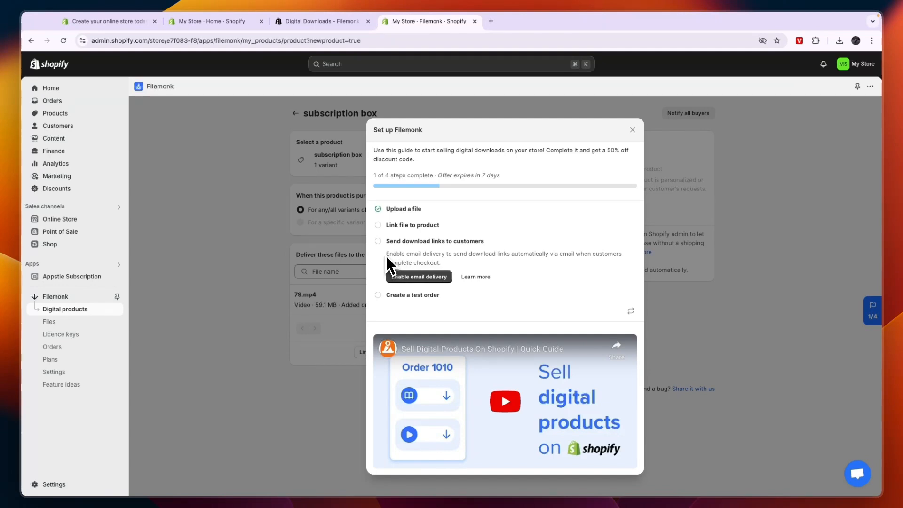
{"action": "left_click_drag", "start_coordinate": [386, 256], "coordinate": [499, 259]}
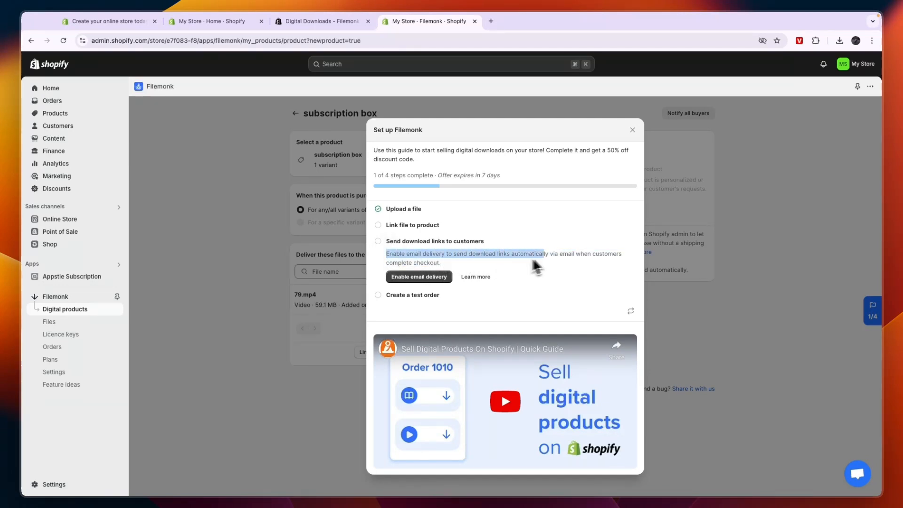
{"action": "left_click_drag", "start_coordinate": [568, 256], "coordinate": [461, 264]}
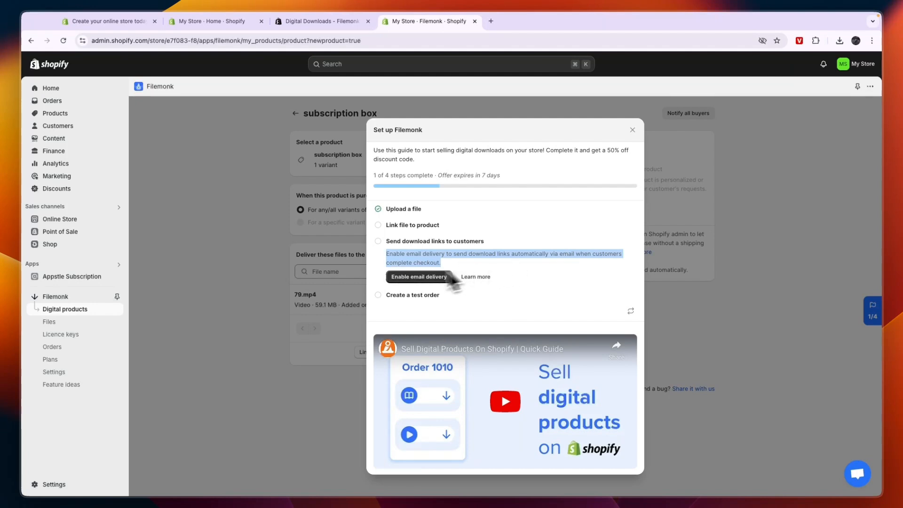
- Turn on Filemonk's Send email setting from the Enable email delivery step
{"action": "left_click", "coordinate": [412, 276]}
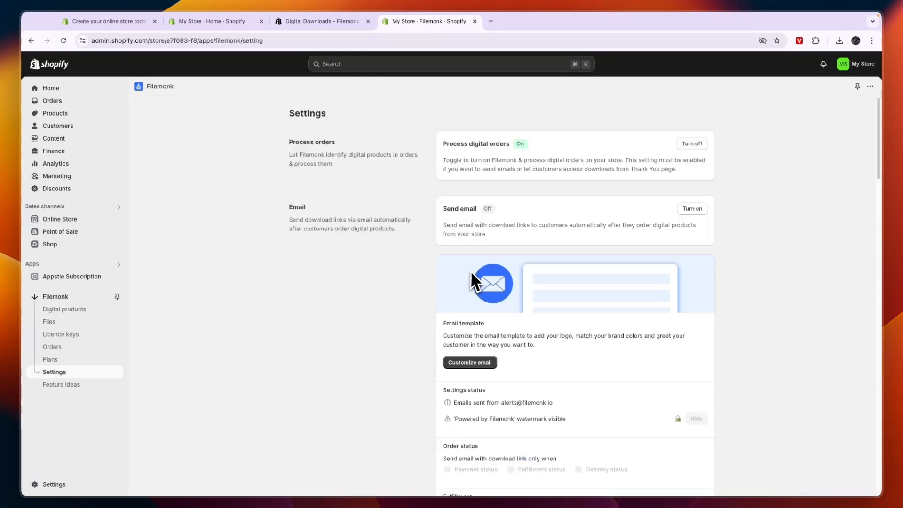
{"action": "left_click_drag", "start_coordinate": [443, 212], "coordinate": [483, 213]}
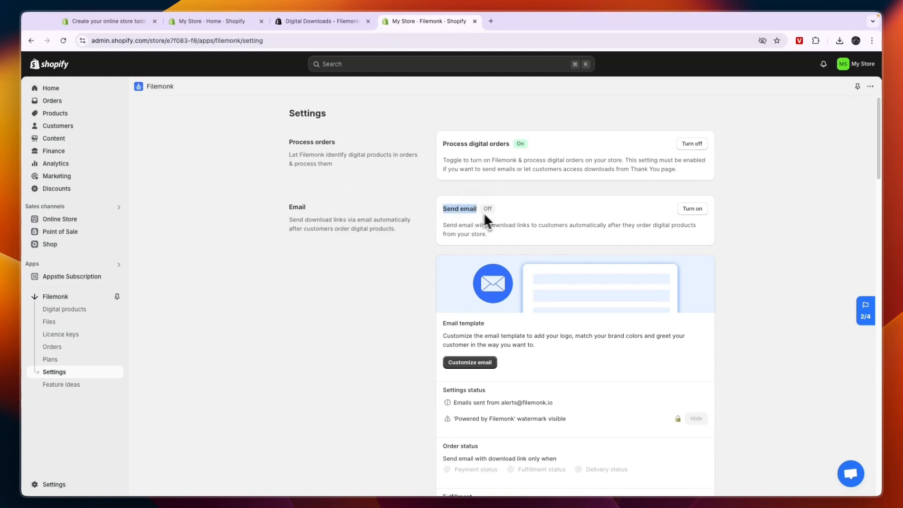
{"action": "left_click", "coordinate": [583, 216]}
{"action": "left_click", "coordinate": [692, 210]}
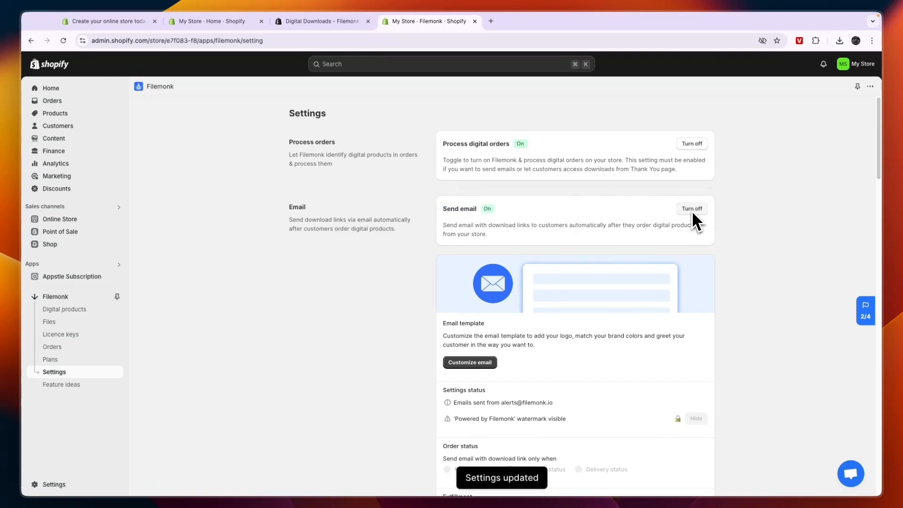
{"action": "left_click_drag", "start_coordinate": [443, 225], "coordinate": [608, 225]}
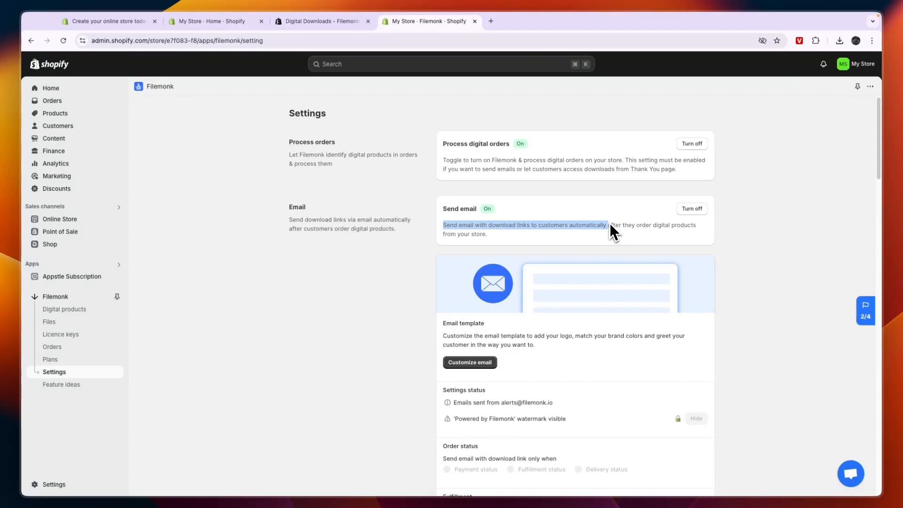
{"action": "left_click", "coordinate": [593, 226]}
{"action": "scroll", "coordinate": [516, 223], "scroll_direction": "down", "scroll_amount": 1}
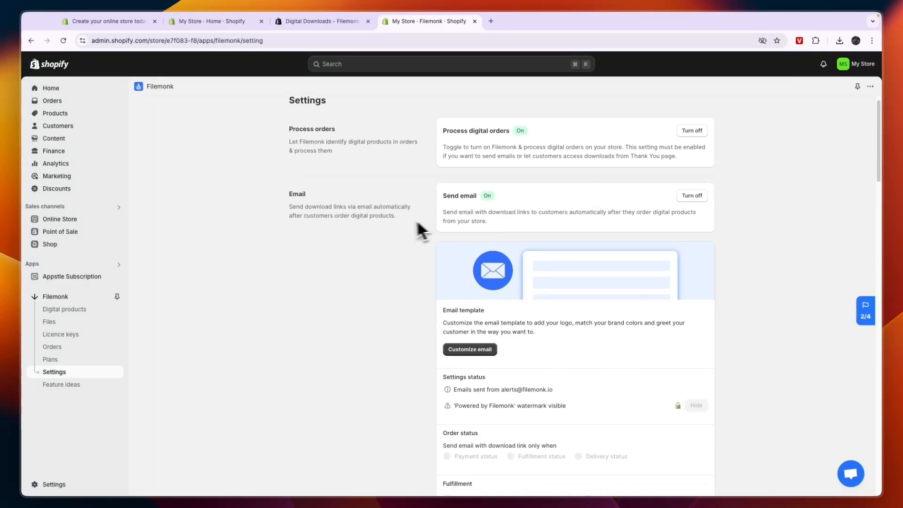
{"action": "scroll", "coordinate": [403, 361], "scroll_direction": "down", "scroll_amount": 1}
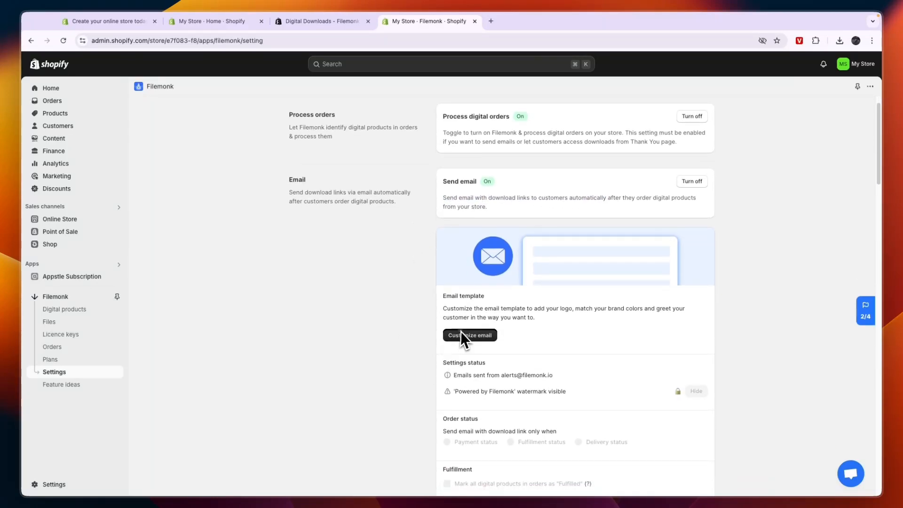
{"action": "left_click", "coordinate": [461, 334]}
{"action": "scroll", "coordinate": [446, 331], "scroll_direction": "down", "scroll_amount": 1}
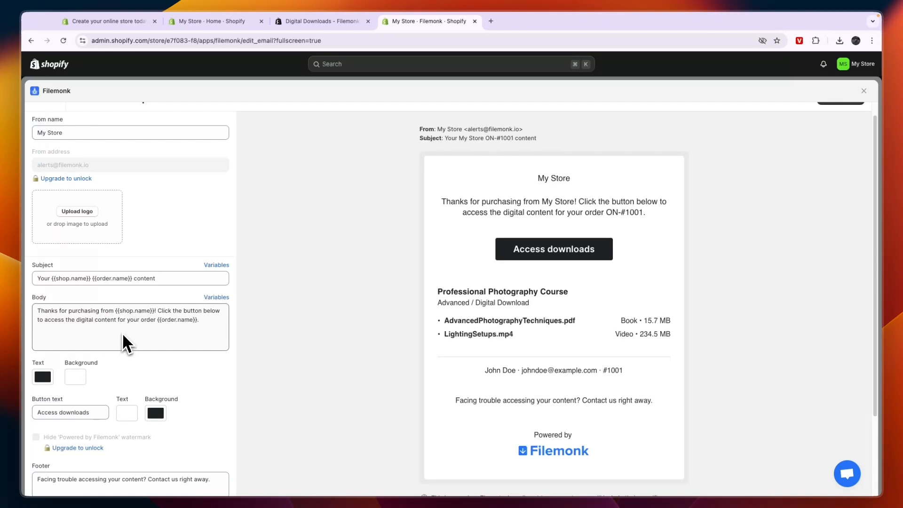
{"action": "scroll", "coordinate": [193, 305], "scroll_direction": "up", "scroll_amount": 2}
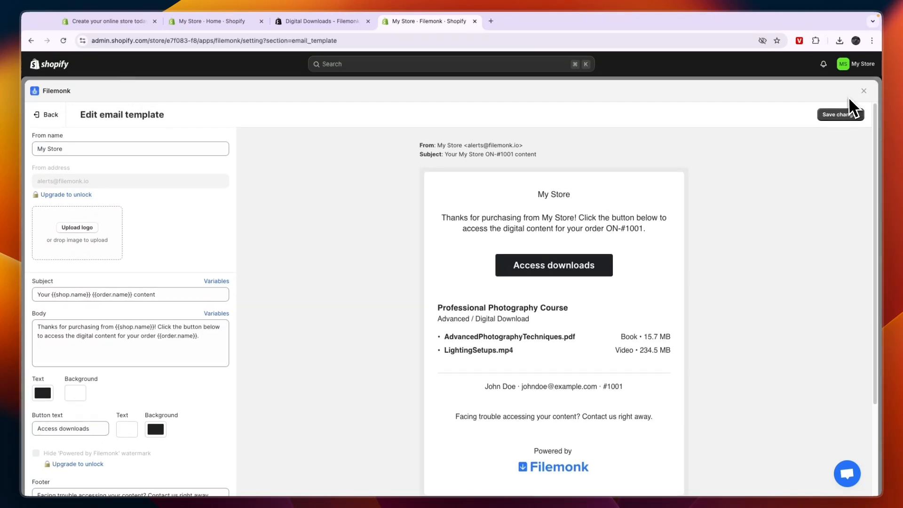
{"action": "left_click", "coordinate": [863, 91]}
{"action": "scroll", "coordinate": [579, 216], "scroll_direction": "down", "scroll_amount": 2}
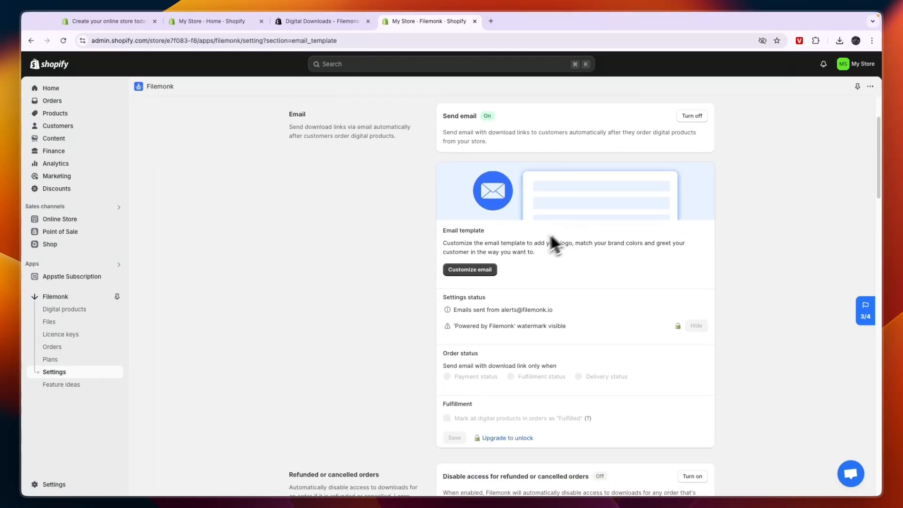
{"action": "scroll", "coordinate": [555, 238], "scroll_direction": "up", "scroll_amount": 2}
- From the 3/4 setup guide, visit the storefront and start a Buy it now on subscription box
{"action": "left_click", "coordinate": [863, 310]}
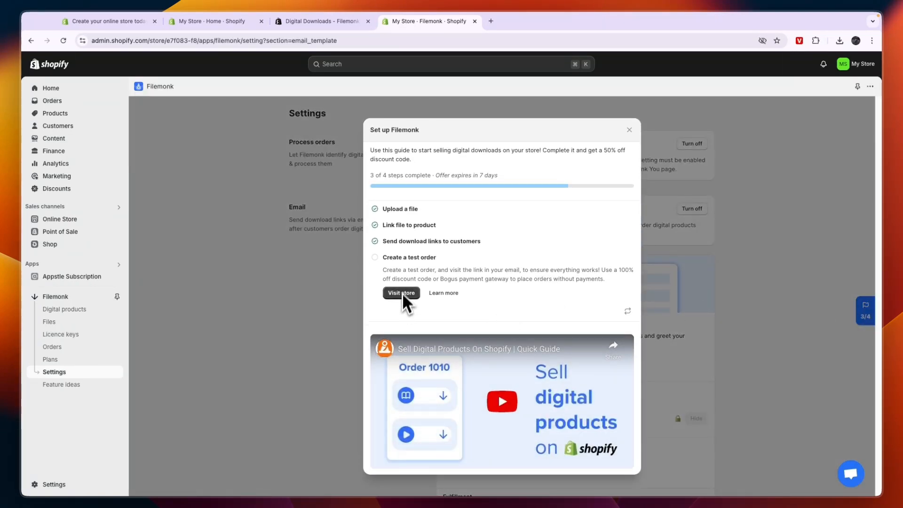
{"action": "left_click", "coordinate": [397, 294]}
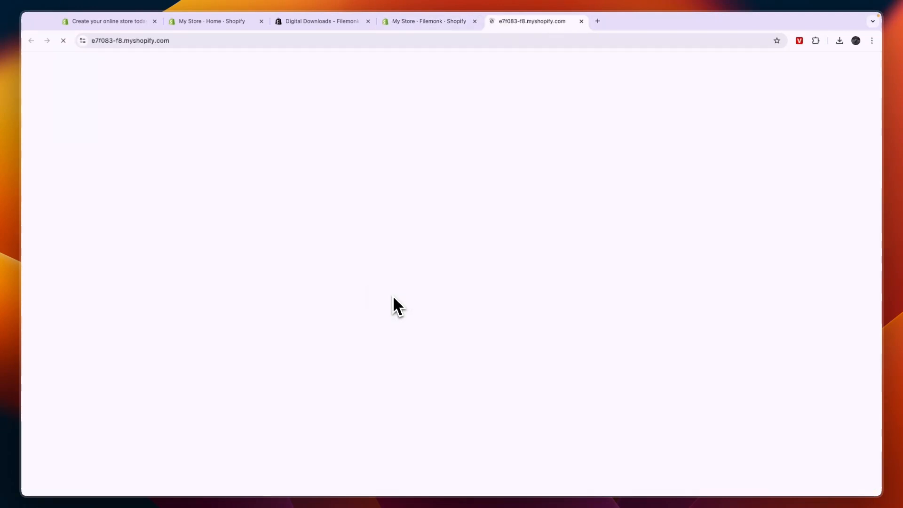
{"action": "scroll", "coordinate": [395, 311], "scroll_direction": "down", "scroll_amount": 5}
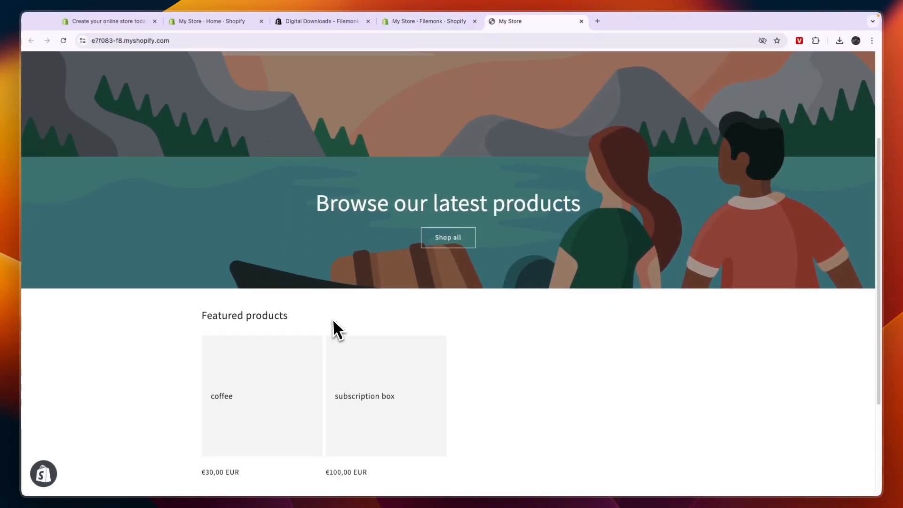
{"action": "left_click", "coordinate": [355, 380]}
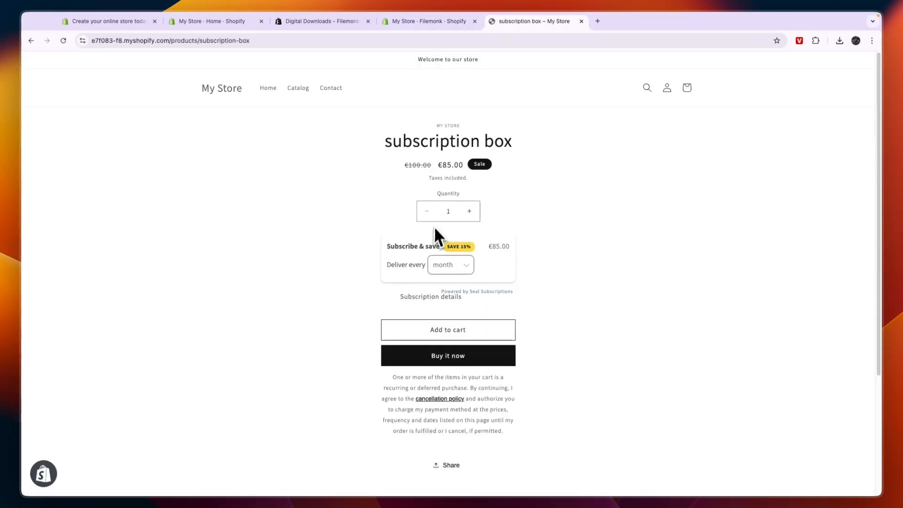
{"action": "left_click", "coordinate": [425, 357]}
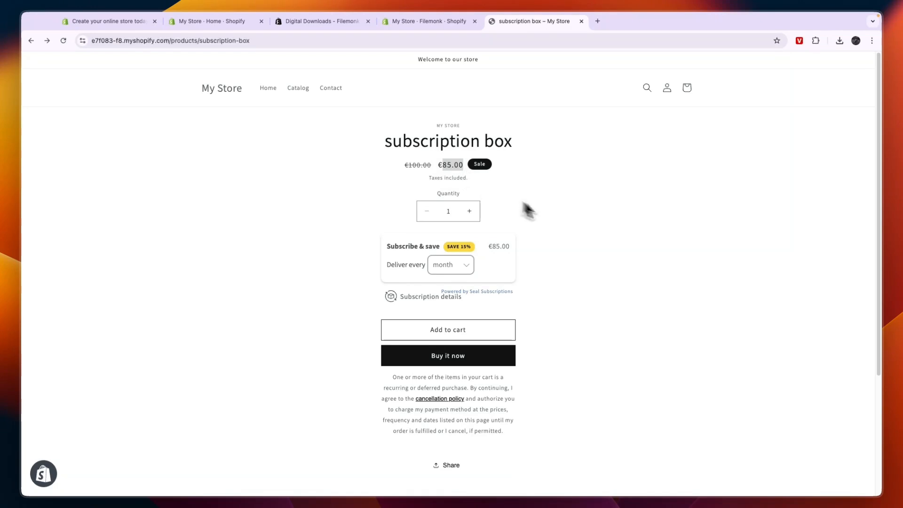
- Return from the storefront to the Filemonk admin tab
{"action": "left_click", "coordinate": [571, 221]}
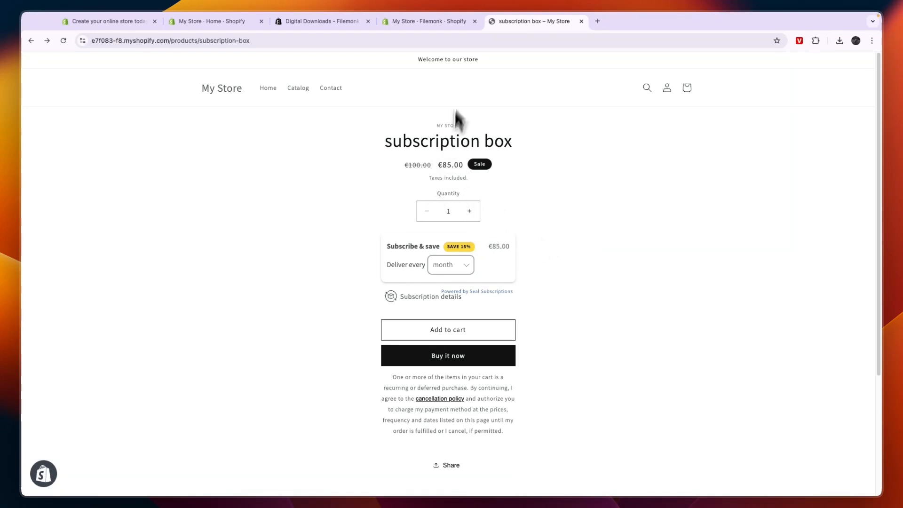
{"action": "left_click", "coordinate": [439, 38]}
{"action": "left_click", "coordinate": [431, 21]}
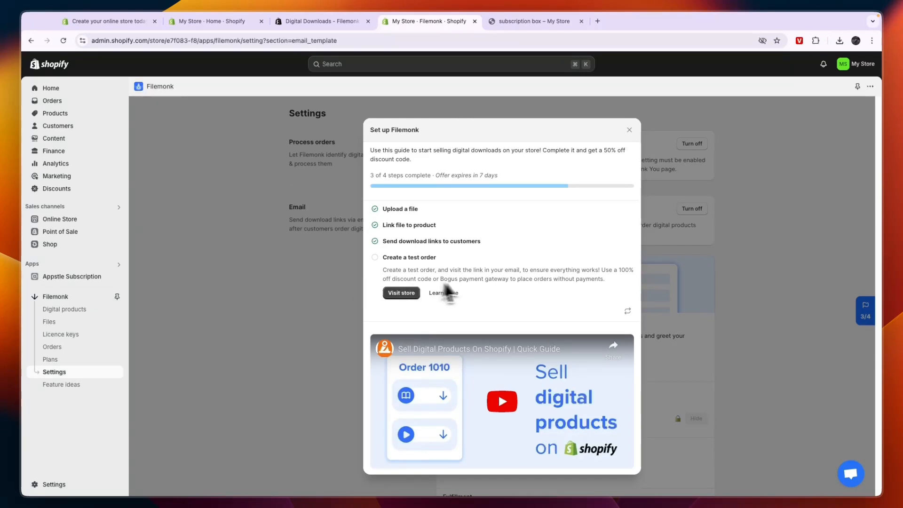
- Close the Set up Filemonk guide and go through Orders to the empty Licence key groups page
{"action": "left_click", "coordinate": [628, 132]}
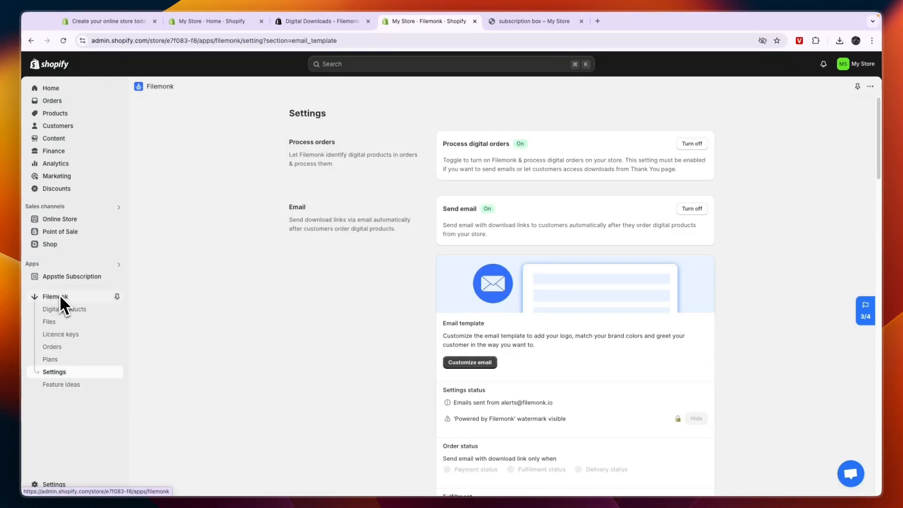
{"action": "left_click", "coordinate": [64, 345]}
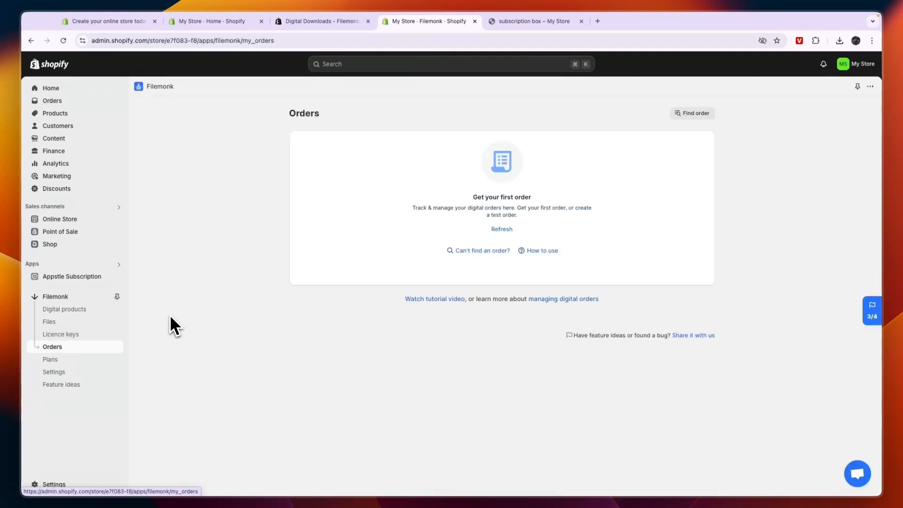
{"action": "left_click", "coordinate": [69, 333]}
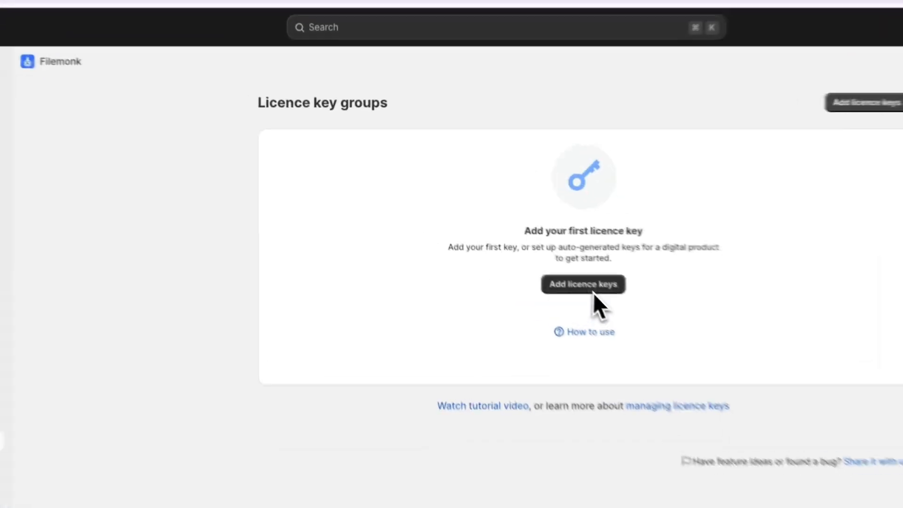
- Enter two licence keys, one per line, in the Add licence keys box and save
{"action": "left_click", "coordinate": [604, 299]}
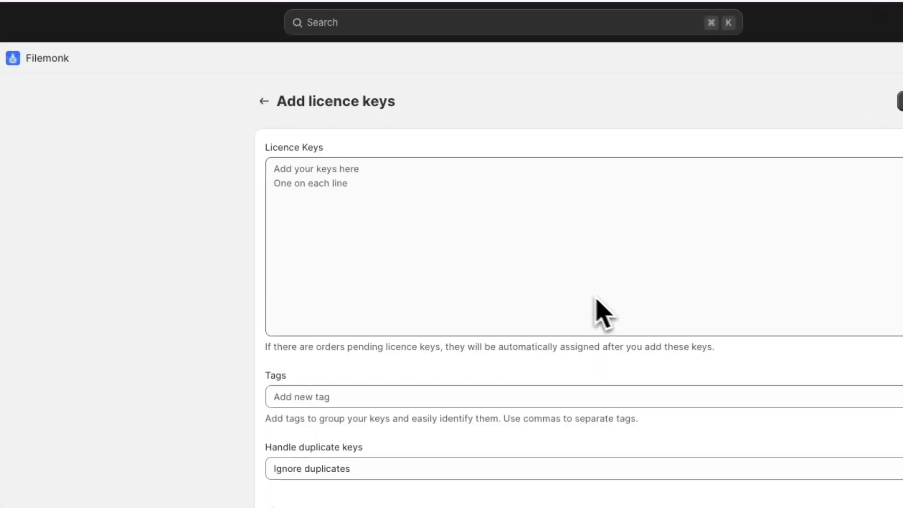
{"action": "left_click", "coordinate": [361, 197]}
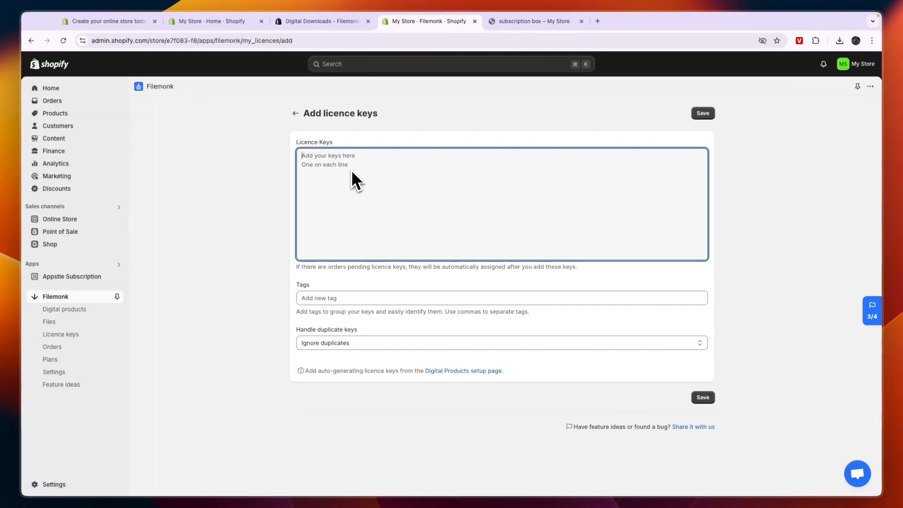
{"action": "type", "text": "cef"}
{"action": "key", "text": "Return"}
{"action": "type", "text": "fwef"}
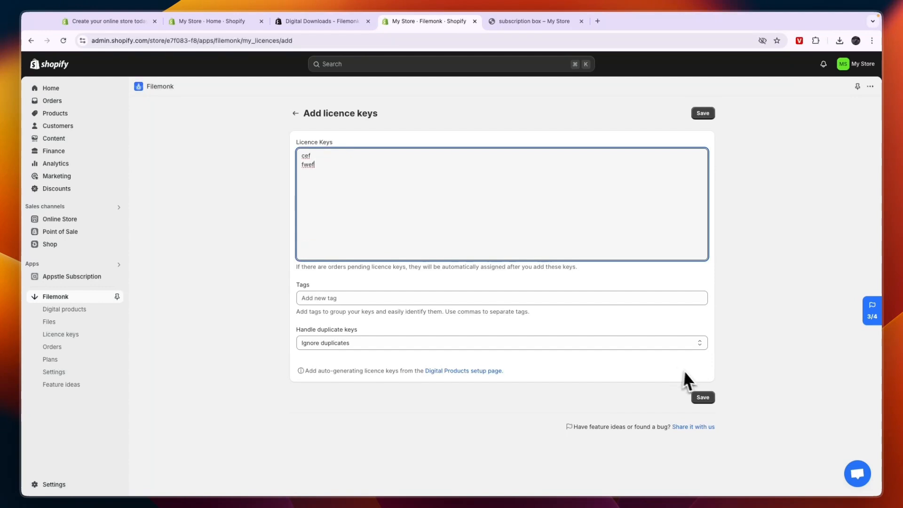
{"action": "left_click", "coordinate": [705, 115]}
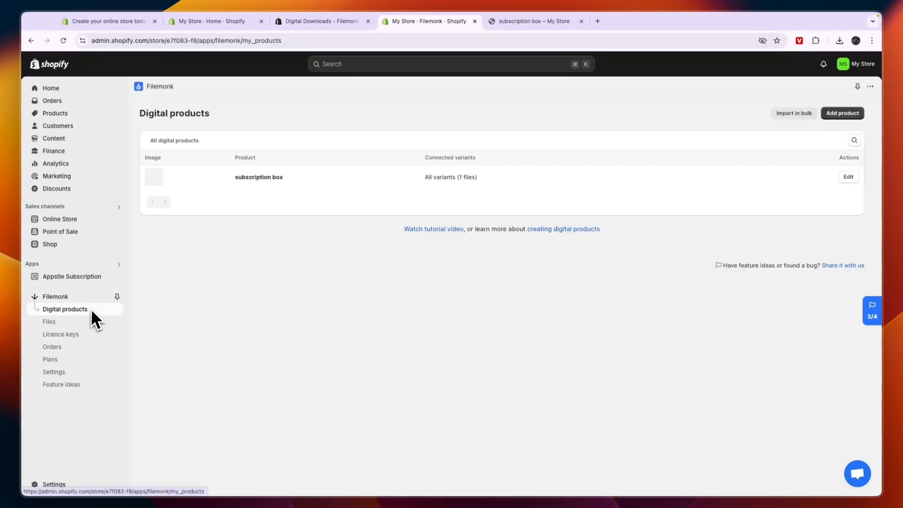
- Create a new Filemonk digital product for coffee and begin attaching a licence key
{"action": "left_click", "coordinate": [844, 114]}
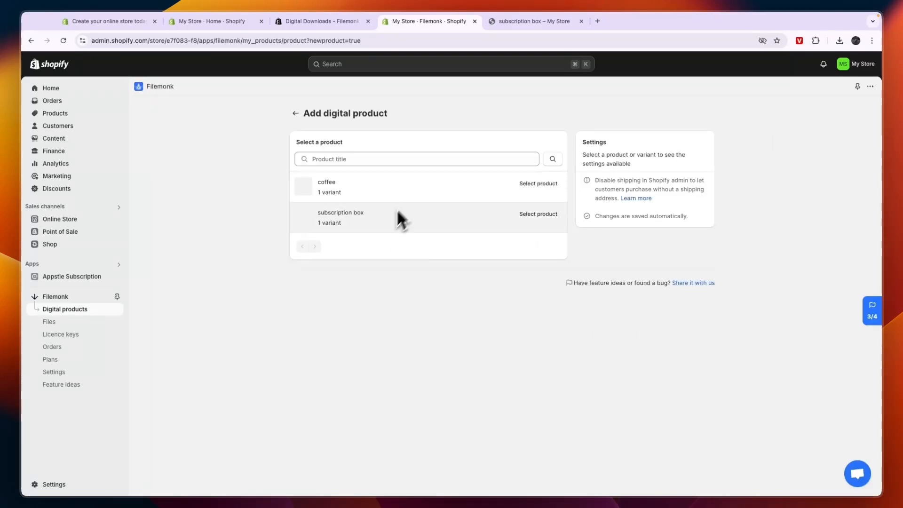
{"action": "left_click", "coordinate": [326, 186]}
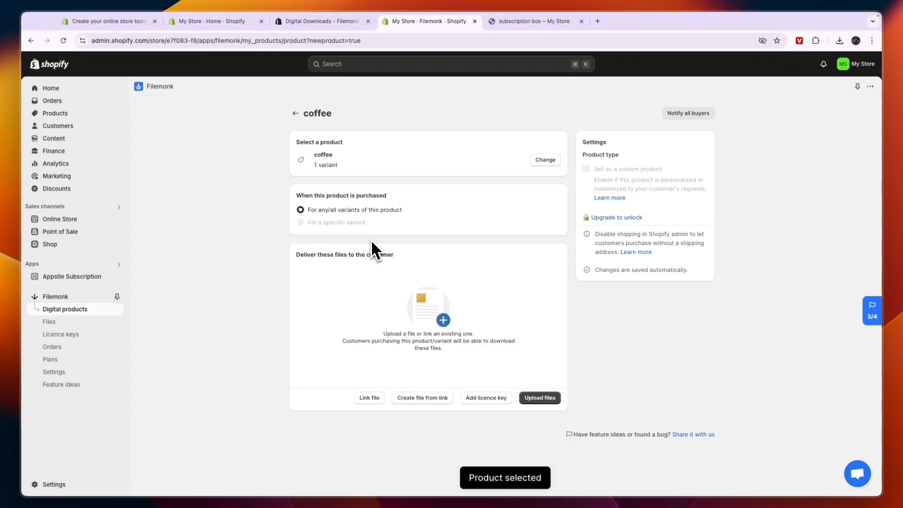
{"action": "left_click", "coordinate": [502, 401]}
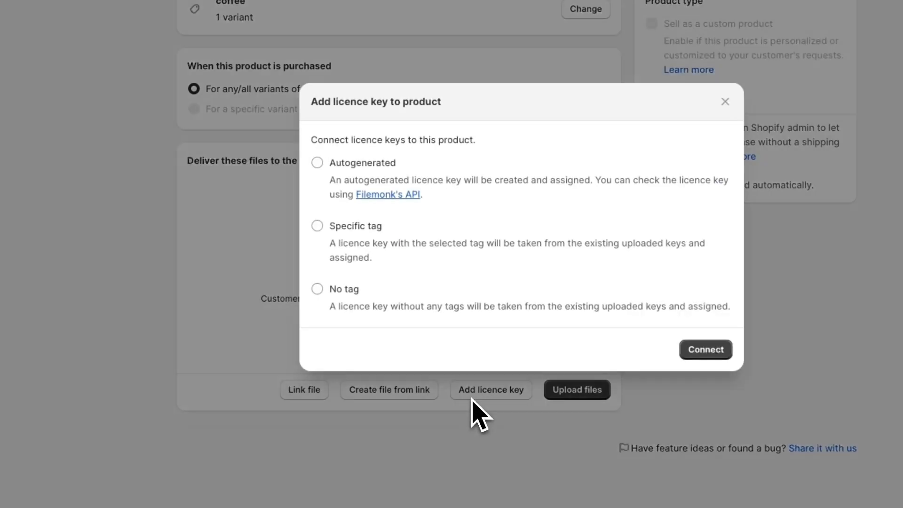
- Select the autogenerated licence key option and review its explanation
{"action": "left_click", "coordinate": [317, 163]}
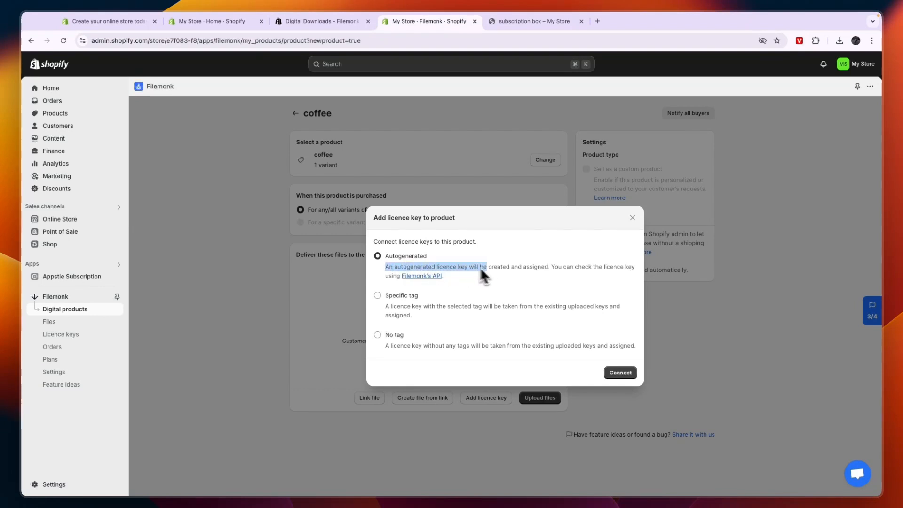
{"action": "left_click_drag", "start_coordinate": [495, 268], "coordinate": [578, 266]}
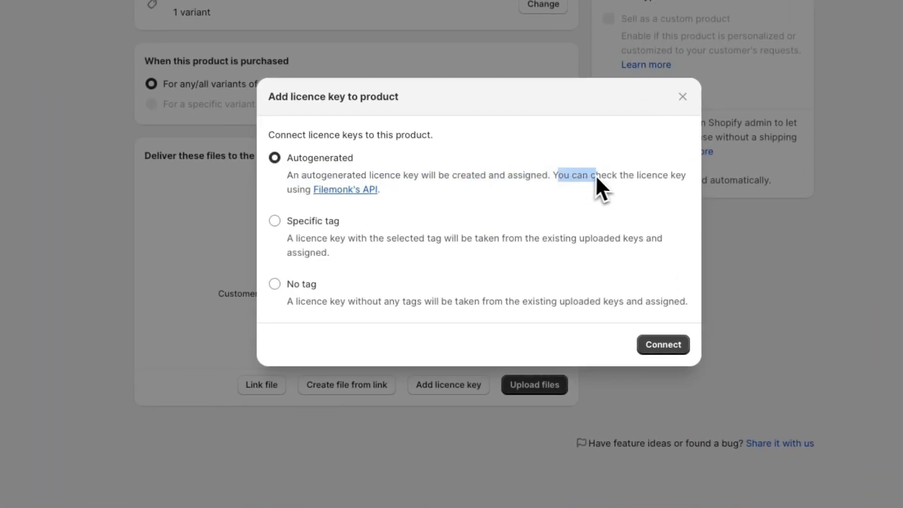
{"action": "left_click_drag", "start_coordinate": [597, 178], "coordinate": [578, 195]}
{"action": "left_click", "coordinate": [403, 197]}
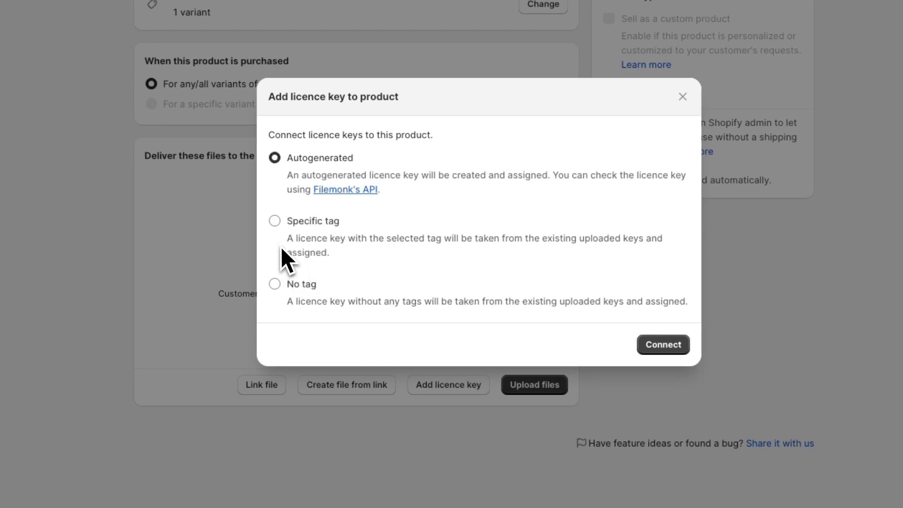
{"action": "left_click_drag", "start_coordinate": [281, 249], "coordinate": [480, 268]}
{"action": "left_click", "coordinate": [475, 258]}
- Check the specific tag option, then connect No tag licence keys to coffee
{"action": "left_click", "coordinate": [317, 228]}
{"action": "left_click", "coordinate": [323, 325]}
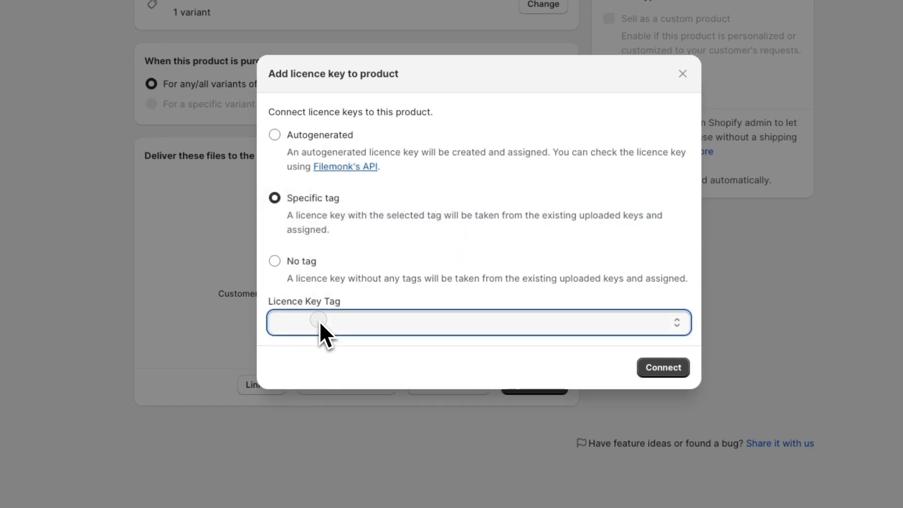
{"action": "left_click", "coordinate": [331, 324]}
{"action": "left_click", "coordinate": [305, 262]}
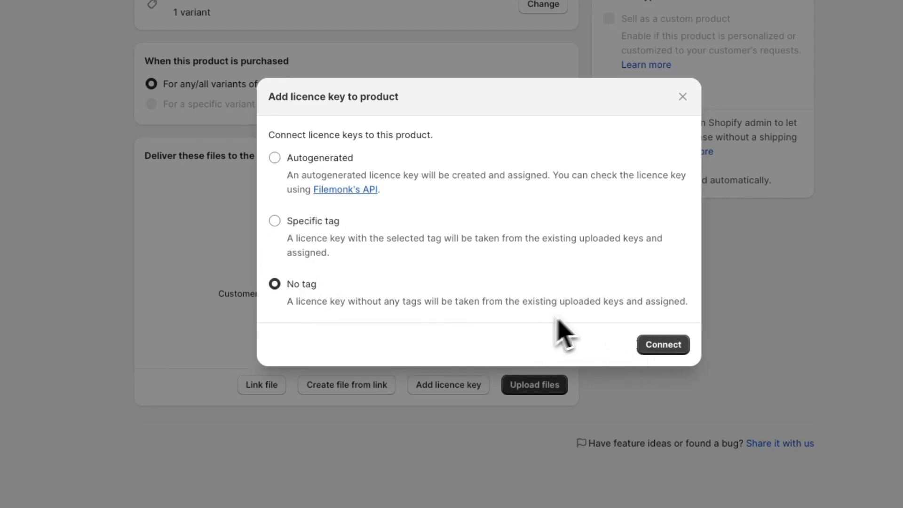
{"action": "left_click_drag", "start_coordinate": [508, 302], "coordinate": [566, 303]}
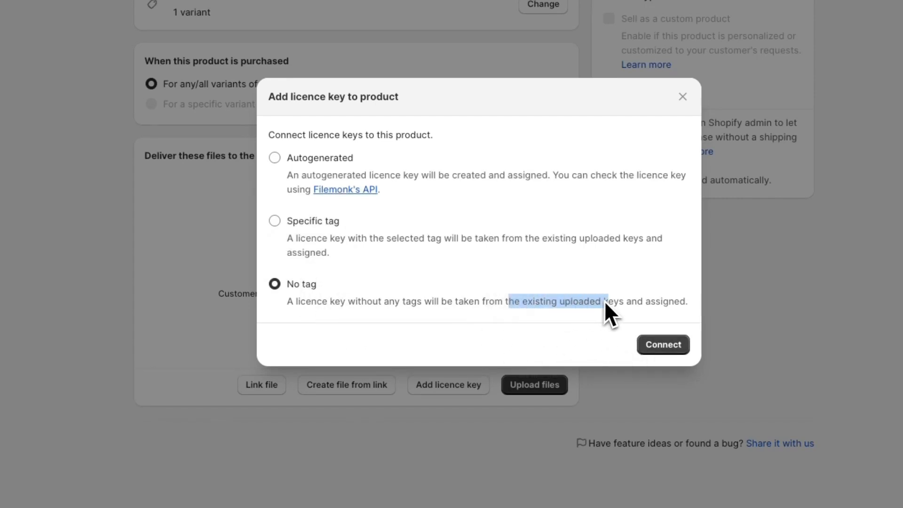
{"action": "left_click_drag", "start_coordinate": [638, 302], "coordinate": [687, 297]}
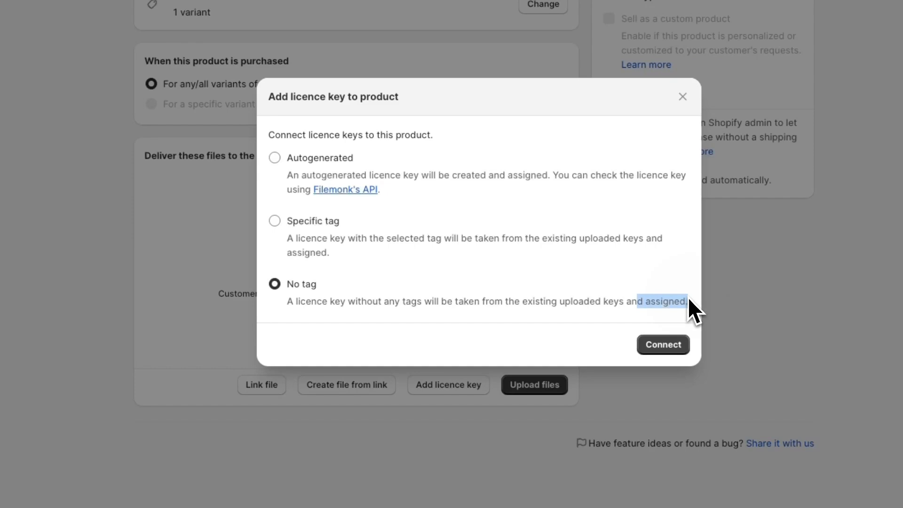
{"action": "left_click", "coordinate": [658, 345]}
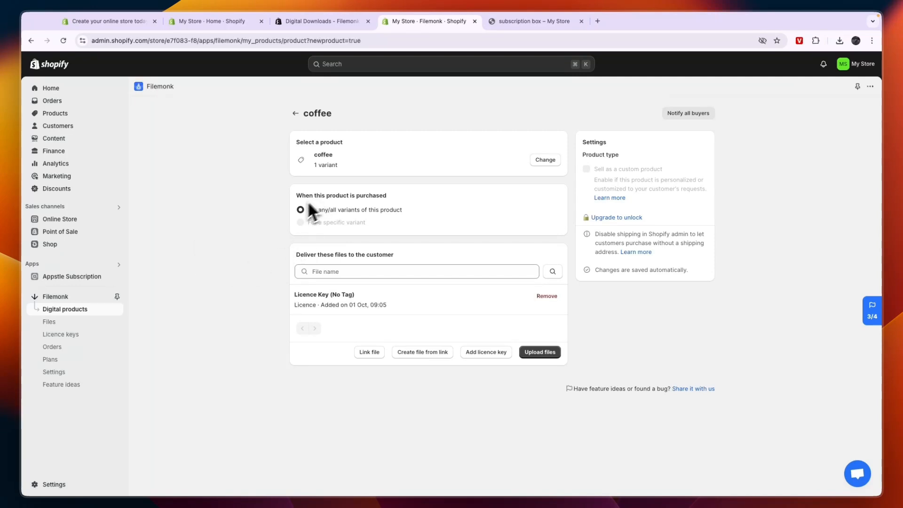
- Go back to Digital products, where coffee now lists all variants and 2 files
{"action": "left_click", "coordinate": [295, 113]}
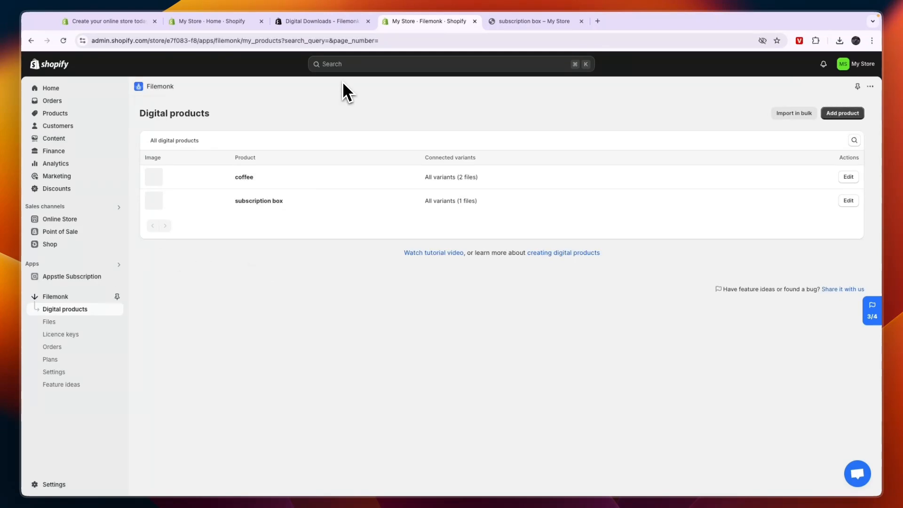
{"action": "key", "text": "super+1"}
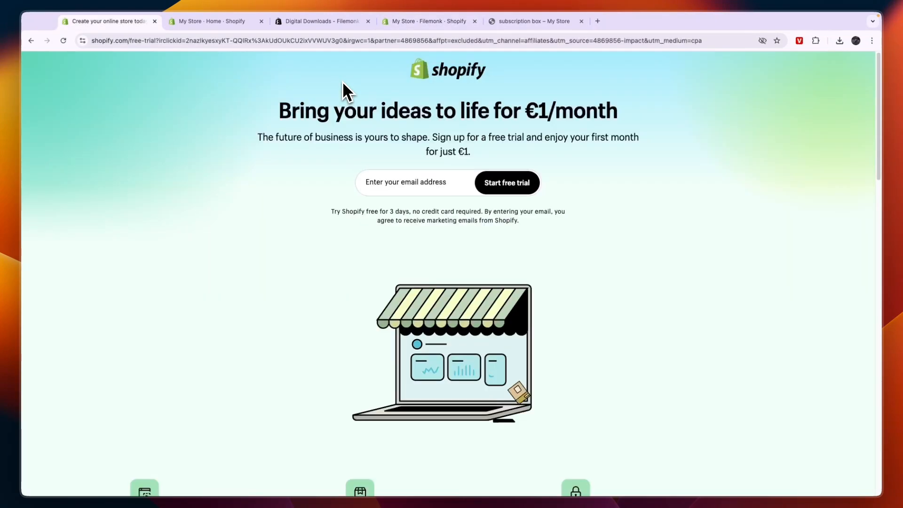